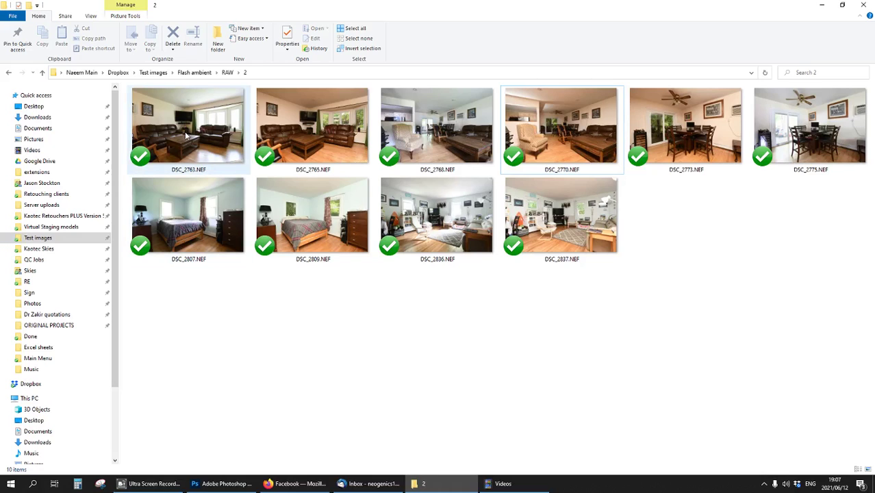
Select DSC_2763.NEF and DSC_2765.NEF in File Explorer and drag both into Photoshop
{"action": "left_click", "coordinate": [186, 135]}
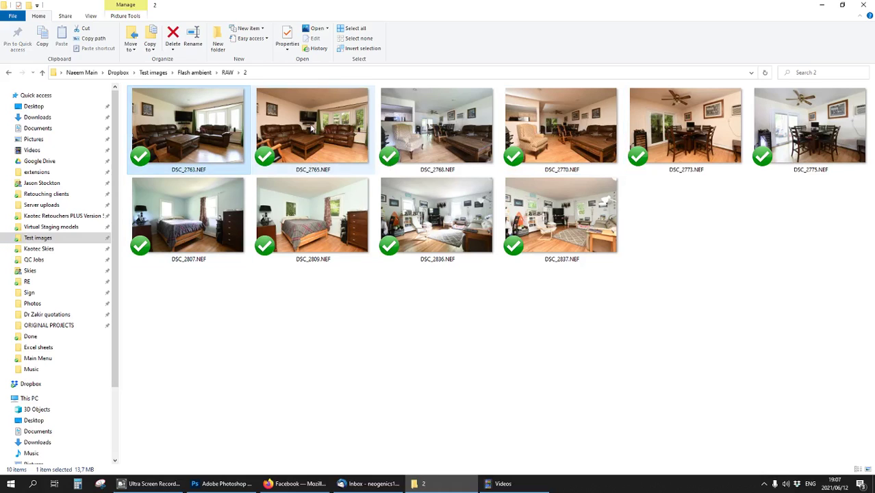
{"action": "left_click", "coordinate": [312, 128], "text": "ctrl"}
{"action": "left_click_drag", "start_coordinate": [206, 131], "coordinate": [328, 297]}
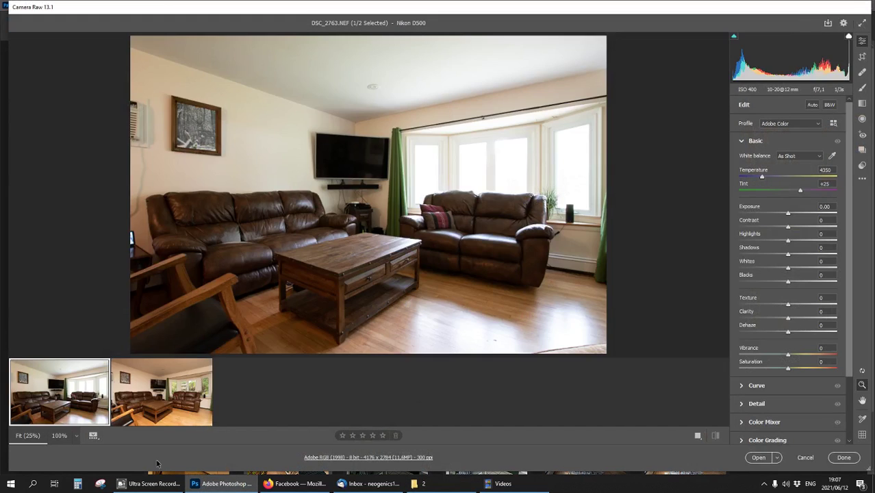
Set DSC_2765's white balance to Auto, then open both raw shots as Photoshop documents
{"action": "left_click", "coordinate": [161, 391]}
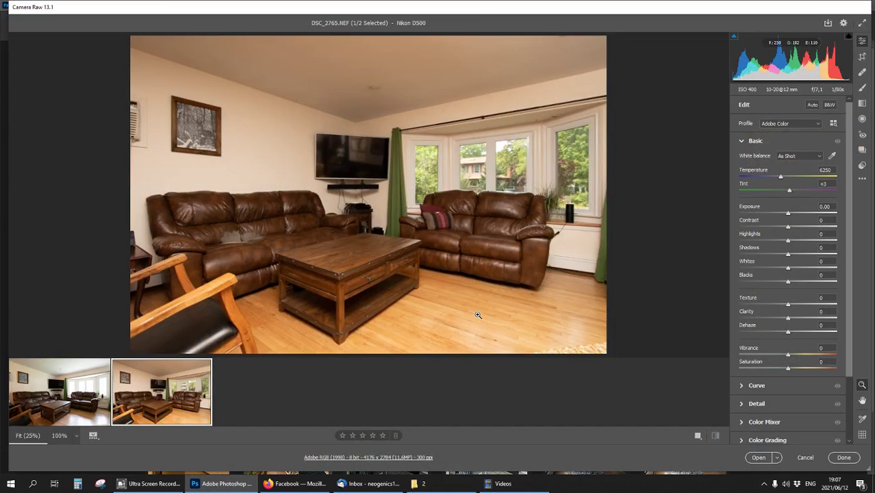
{"action": "left_click", "coordinate": [789, 156]}
{"action": "left_click", "coordinate": [803, 178]}
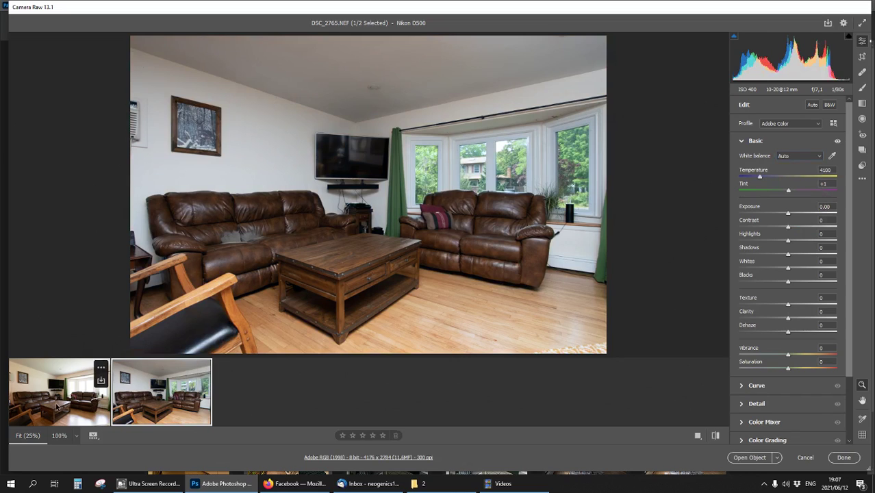
{"action": "left_click", "coordinate": [58, 407], "text": "shift"}
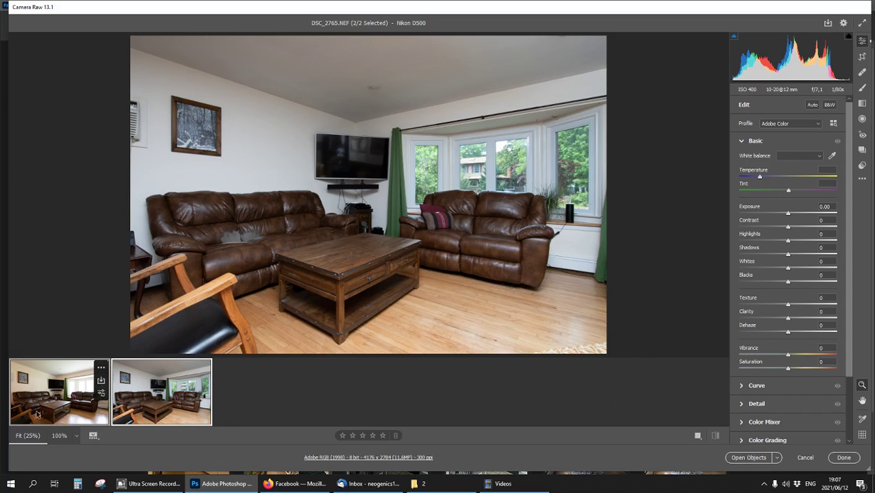
{"action": "left_click", "coordinate": [759, 458]}
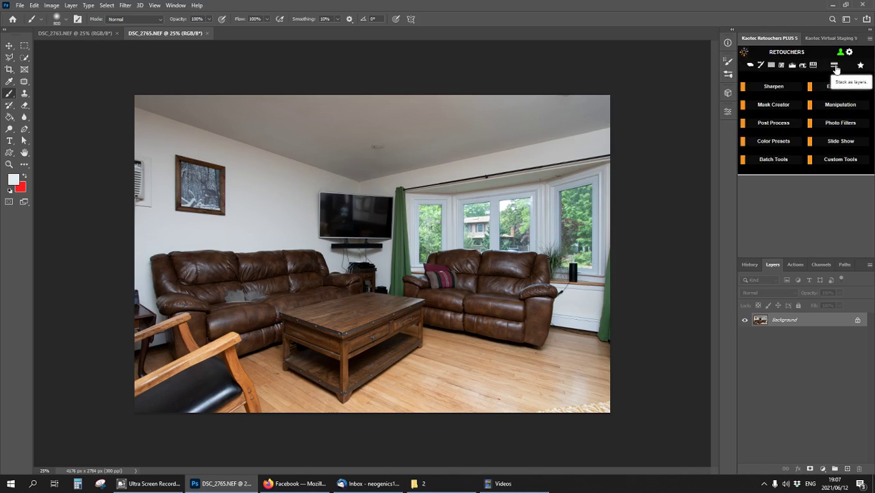
Stack both shots as layers, compare by toggling DSC_2763.NEF, and run the Flash Ambient blend
{"action": "left_click", "coordinate": [836, 67]}
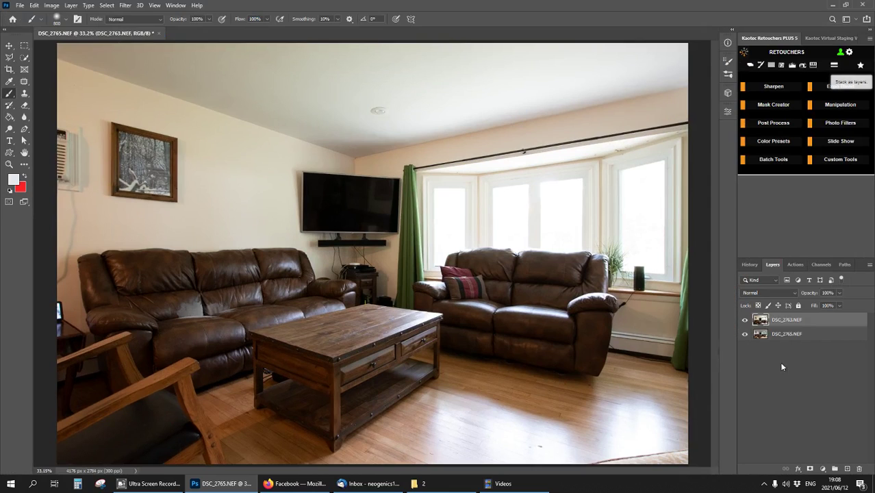
{"action": "left_click", "coordinate": [746, 319]}
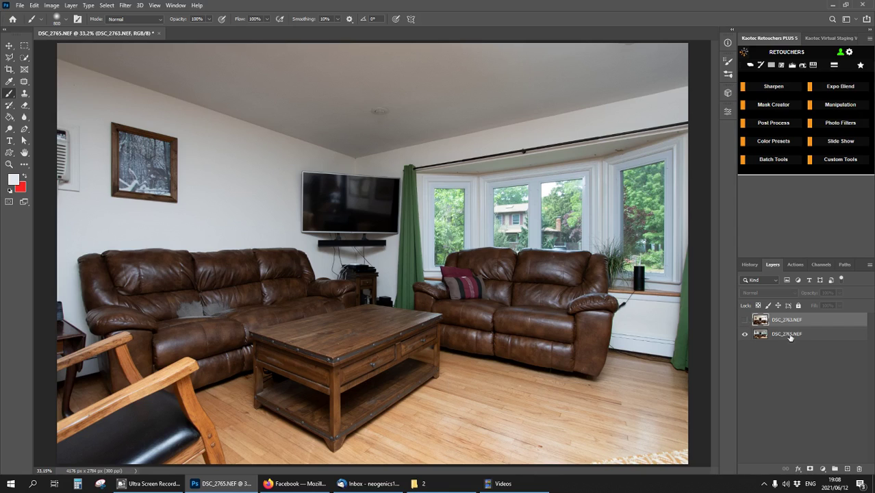
{"action": "left_click", "coordinate": [744, 319]}
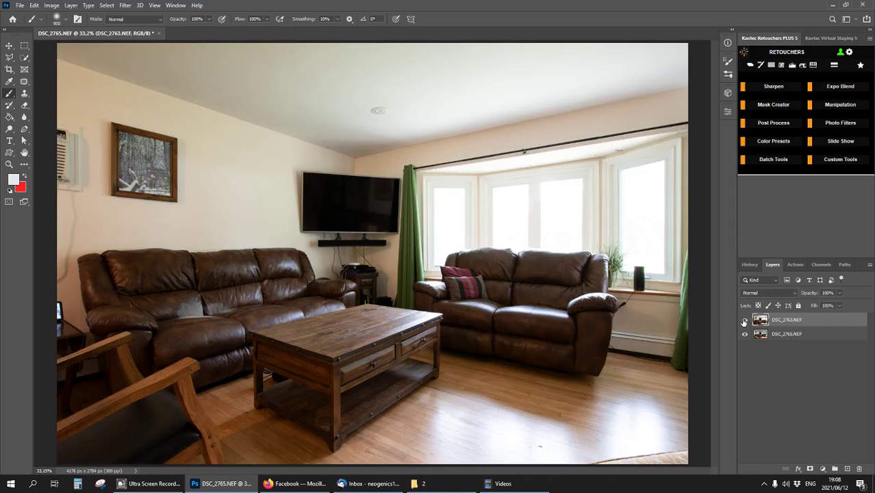
{"action": "left_click", "coordinate": [841, 86]}
{"action": "left_click", "coordinate": [840, 118]}
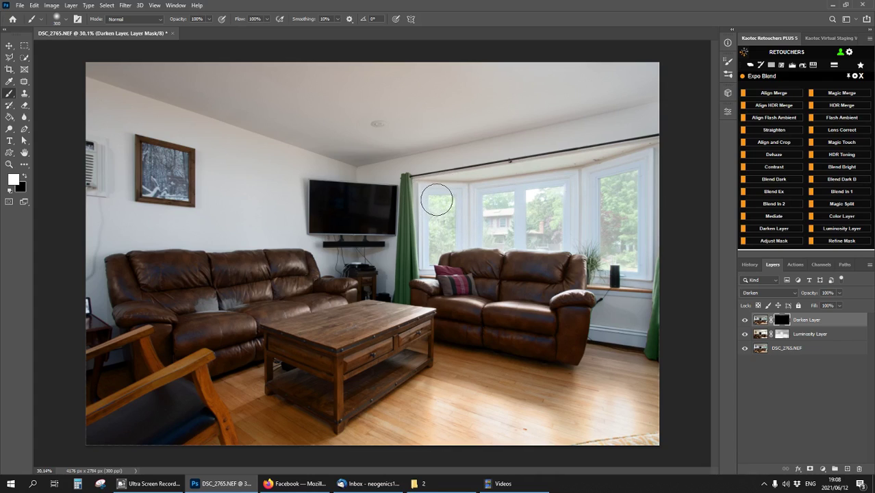
Paint the Darken Layer mask over the bay windows, undoing one stray stroke, to reveal the trees
{"action": "mouse_move", "coordinate": [433, 199]}
{"action": "left_mouse_down"}
{"action": "mouse_move", "coordinate": [439, 213]}
{"action": "mouse_move", "coordinate": [465, 208]}
{"action": "mouse_move", "coordinate": [454, 210]}
{"action": "left_mouse_up"}
{"action": "key", "text": "ctrl+z"}
{"action": "mouse_move", "coordinate": [611, 207]}
{"action": "left_mouse_down"}
{"action": "mouse_move", "coordinate": [623, 179]}
{"action": "mouse_move", "coordinate": [426, 205]}
{"action": "mouse_move", "coordinate": [535, 215]}
{"action": "mouse_move", "coordinate": [616, 204]}
{"action": "mouse_move", "coordinate": [480, 236]}
{"action": "mouse_move", "coordinate": [438, 231]}
{"action": "mouse_move", "coordinate": [433, 253]}
{"action": "mouse_move", "coordinate": [468, 218]}
{"action": "mouse_move", "coordinate": [576, 223]}
{"action": "mouse_move", "coordinate": [611, 260]}
{"action": "mouse_move", "coordinate": [623, 216]}
{"action": "mouse_move", "coordinate": [624, 260]}
{"action": "mouse_move", "coordinate": [638, 221]}
{"action": "mouse_move", "coordinate": [633, 165]}
{"action": "mouse_move", "coordinate": [549, 211]}
{"action": "mouse_move", "coordinate": [602, 196]}
{"action": "mouse_move", "coordinate": [524, 216]}
{"action": "mouse_move", "coordinate": [549, 231]}
{"action": "mouse_move", "coordinate": [443, 224]}
{"action": "mouse_move", "coordinate": [628, 187]}
{"action": "mouse_move", "coordinate": [616, 223]}
{"action": "mouse_move", "coordinate": [629, 247]}
{"action": "mouse_move", "coordinate": [607, 211]}
{"action": "mouse_move", "coordinate": [442, 217]}
{"action": "mouse_move", "coordinate": [446, 241]}
{"action": "mouse_move", "coordinate": [558, 222]}
{"action": "mouse_move", "coordinate": [604, 254]}
{"action": "mouse_move", "coordinate": [623, 251]}
{"action": "mouse_move", "coordinate": [612, 224]}
{"action": "mouse_move", "coordinate": [573, 226]}
{"action": "left_mouse_up"}
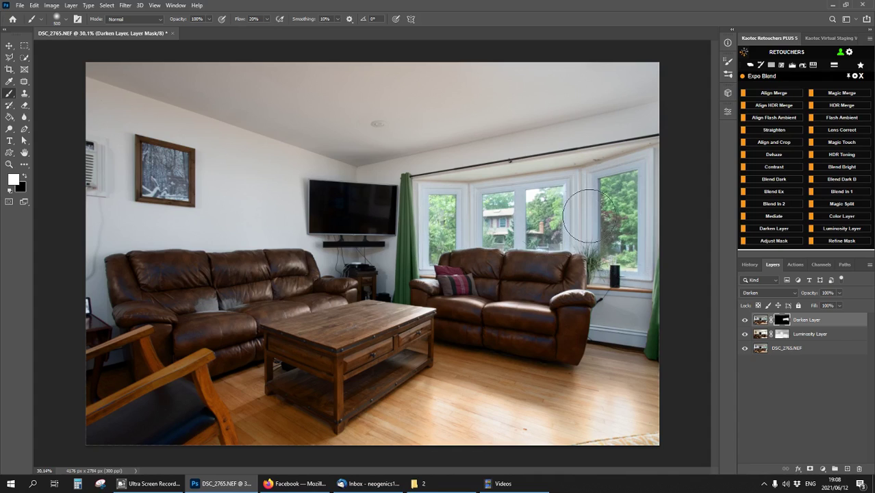
{"action": "scroll", "coordinate": [582, 205], "scroll_direction": "down", "scroll_amount": 1}
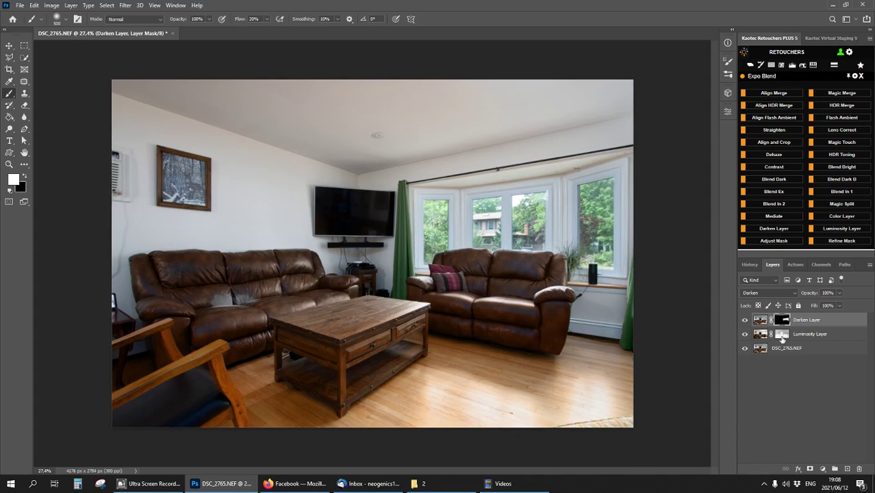
{"action": "scroll", "coordinate": [539, 282], "scroll_direction": "up", "scroll_amount": 5}
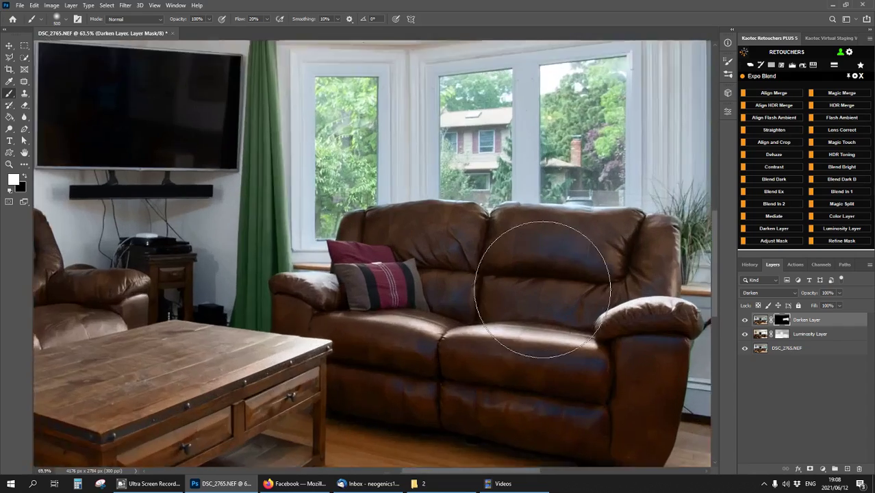
{"action": "scroll", "coordinate": [609, 280], "scroll_direction": "down", "scroll_amount": 5}
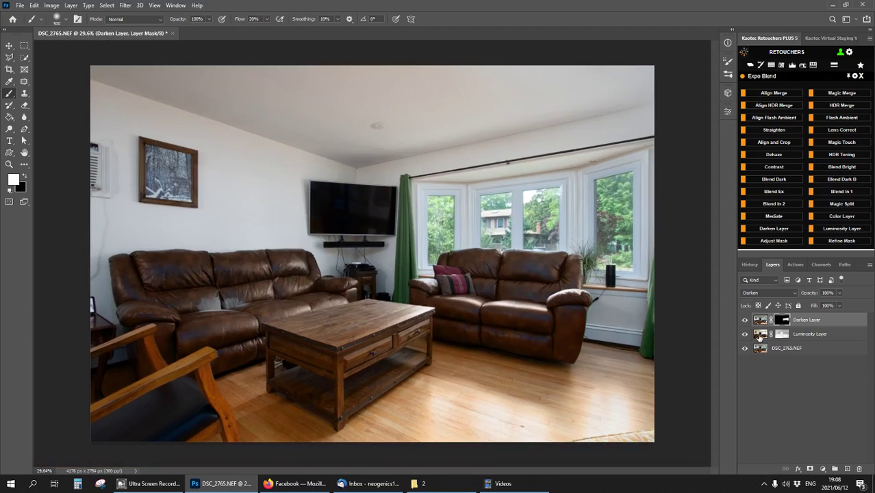
Switch the Luminosity Layer's blend mode to Normal, then target the Darken Layer's mask again
{"action": "left_click", "coordinate": [760, 336]}
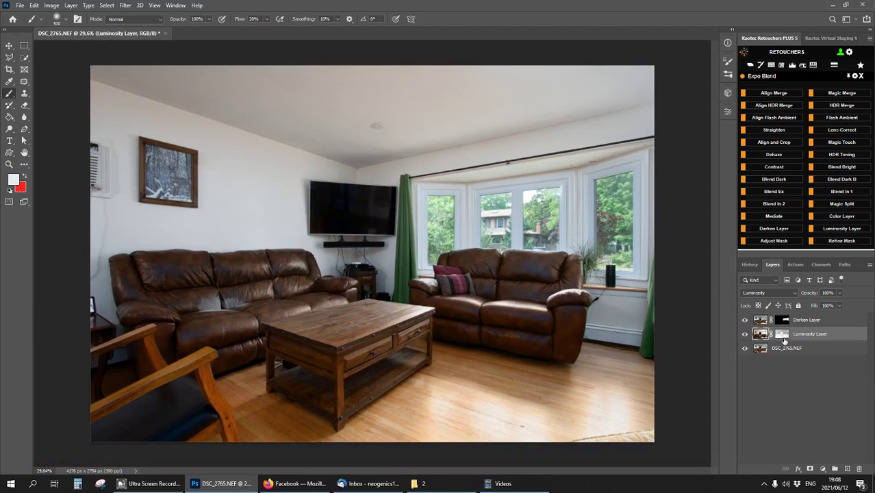
{"action": "left_click", "coordinate": [744, 295]}
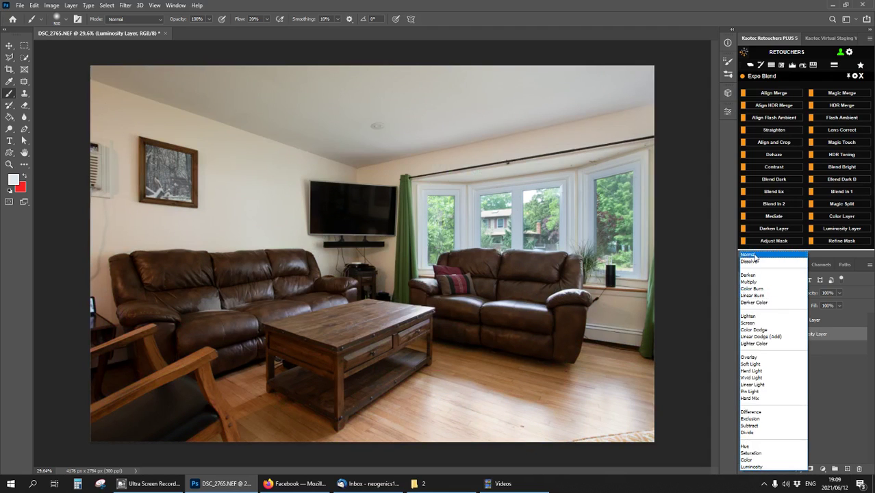
{"action": "left_click", "coordinate": [754, 257]}
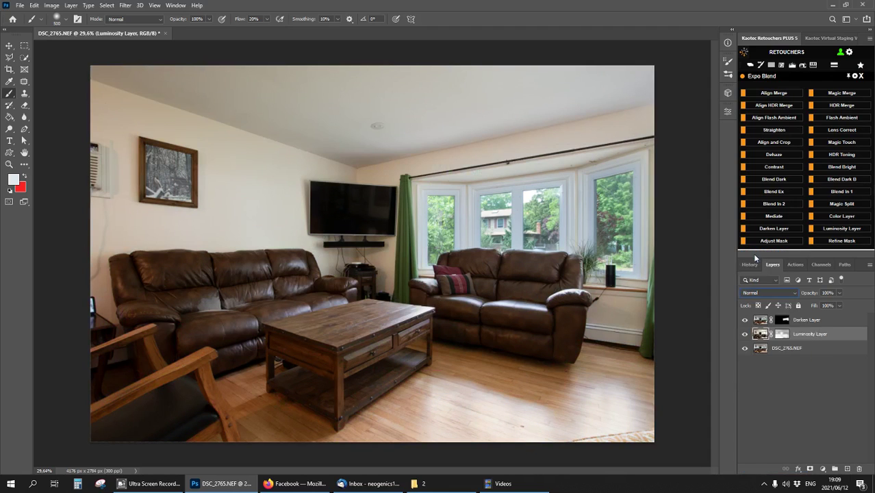
{"action": "left_click", "coordinate": [760, 322]}
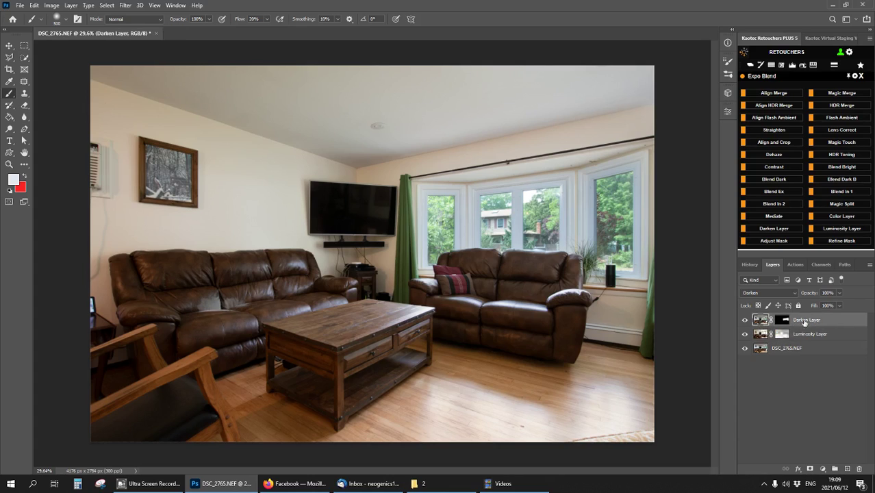
{"action": "left_click", "coordinate": [781, 320]}
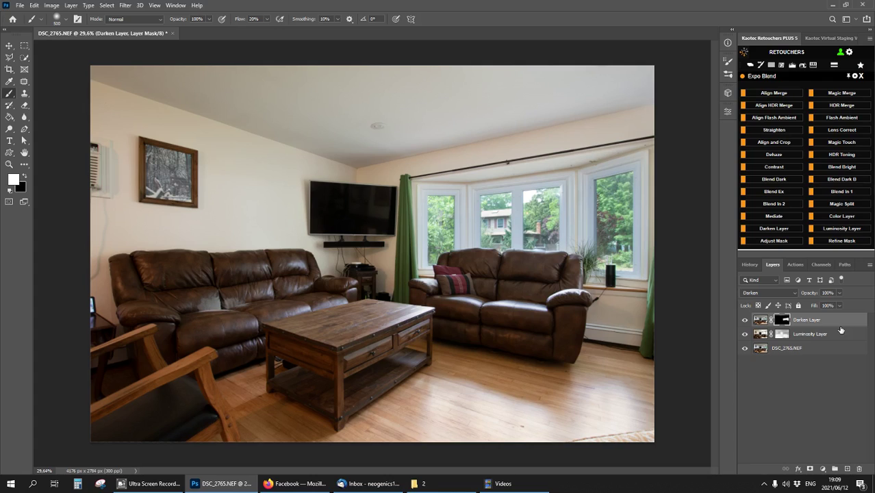
Duplicate the Darken Layer into a Color Layer and paint its mask to remove the warm cast
{"action": "key", "text": "ctrl+j"}
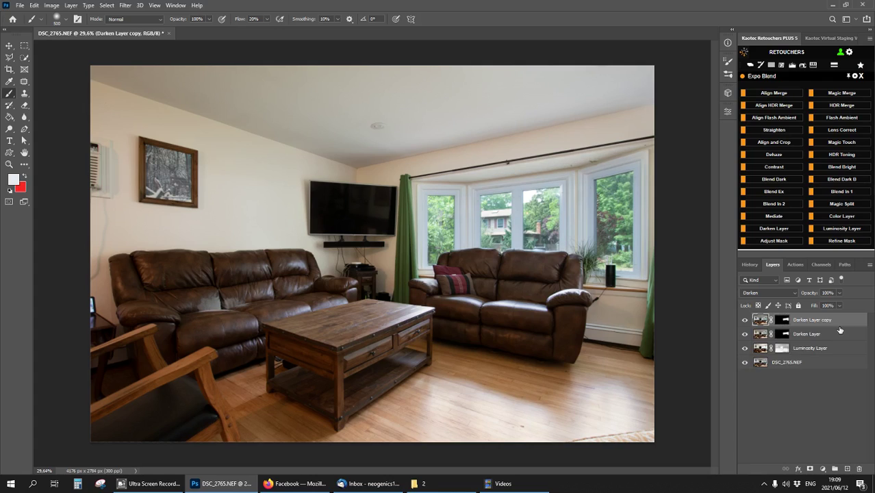
{"action": "left_click", "coordinate": [842, 216]}
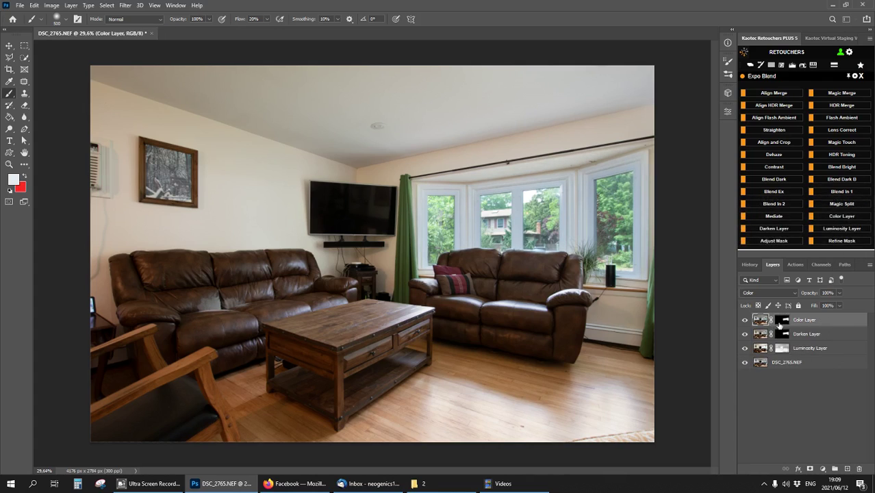
{"action": "left_click", "coordinate": [785, 322]}
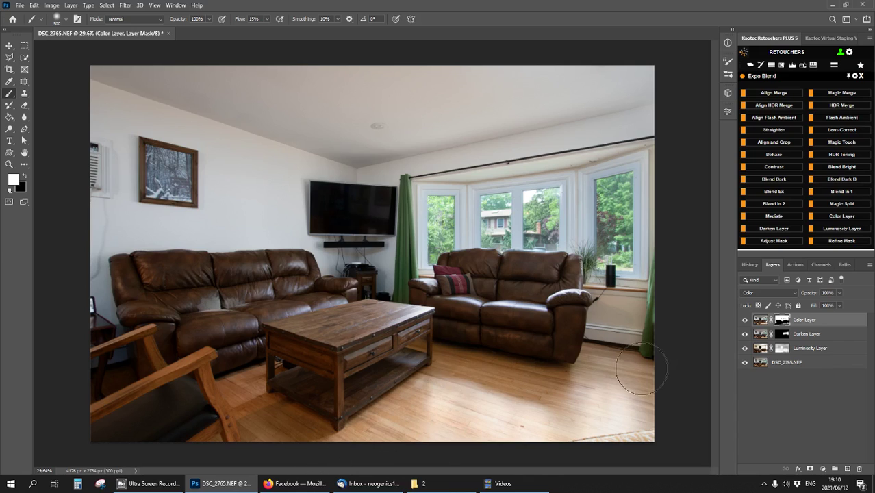
{"action": "left_click", "coordinate": [784, 336]}
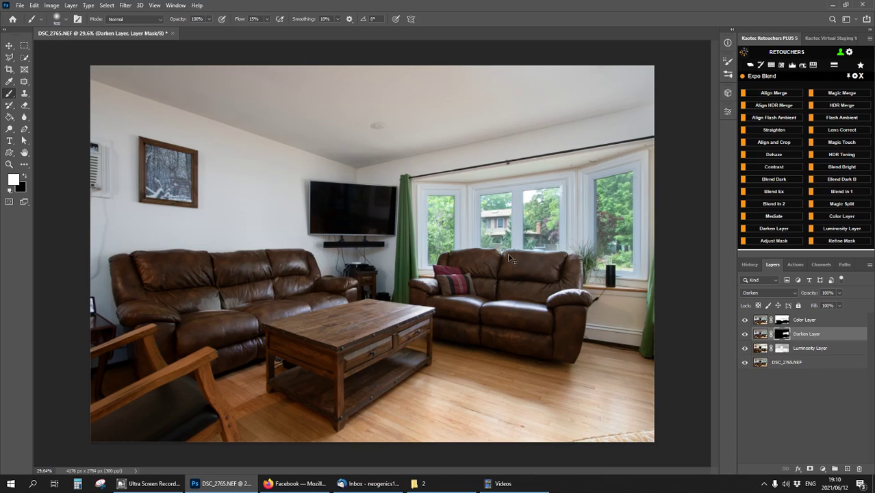
Close DSC_2765.NEF without saving and return to File Explorer
{"action": "key", "text": "ctrl+w"}
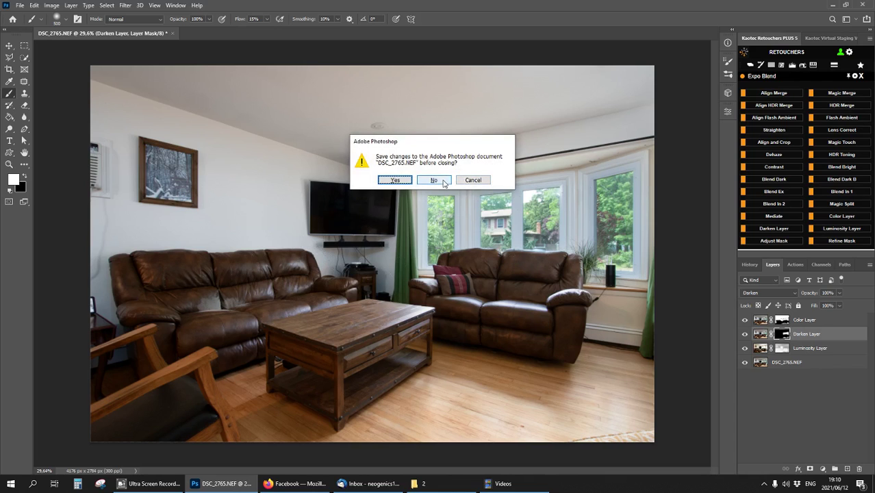
{"action": "left_click", "coordinate": [434, 179]}
{"action": "left_click", "coordinate": [438, 426]}
Open folder 4 under RAW and send DSC03008 to DSC03011.dng to Photoshop
{"action": "left_click", "coordinate": [228, 72]}
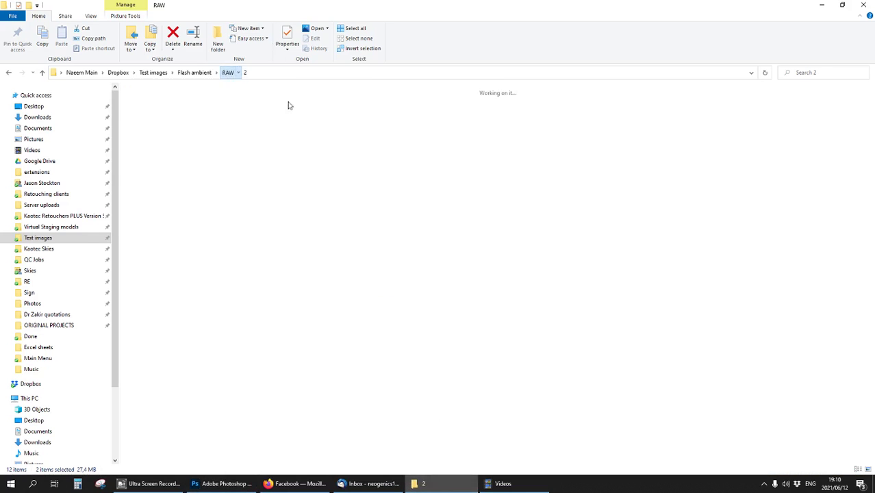
{"action": "double_click", "coordinate": [332, 153]}
{"action": "left_click_drag", "start_coordinate": [138, 156], "coordinate": [343, 115]}
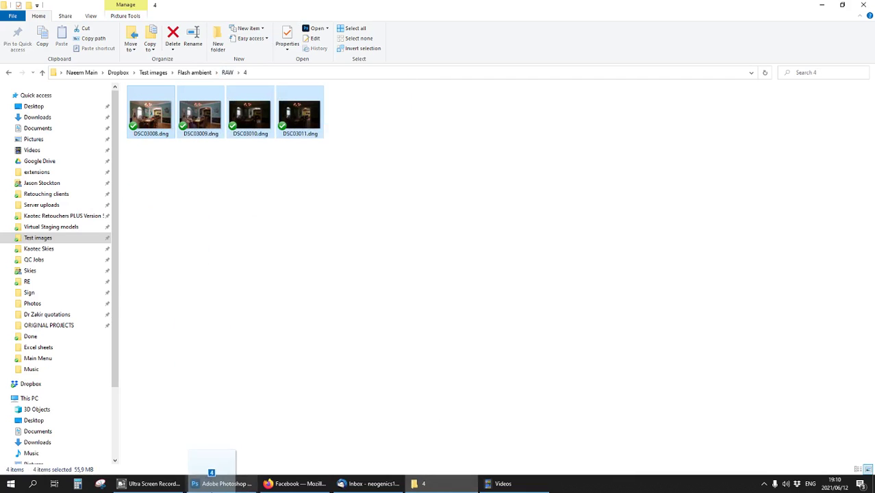
{"action": "left_click", "coordinate": [207, 481]}
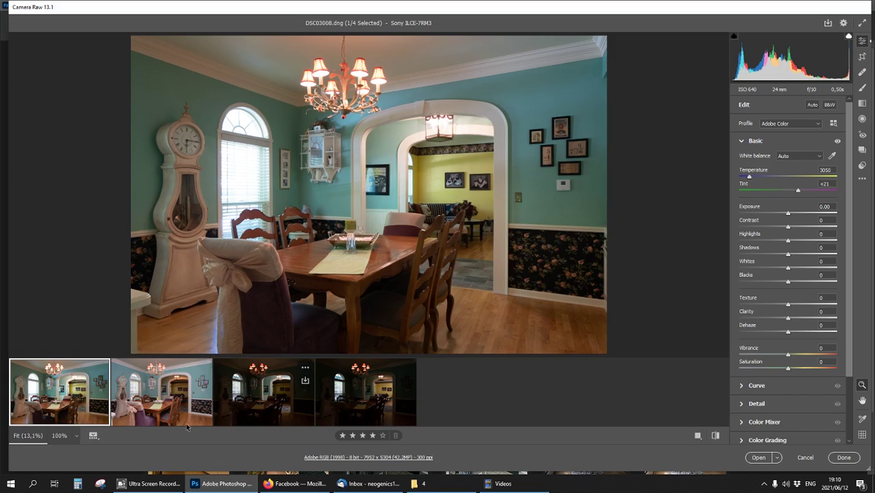
Preview DSC03009 through DSC03011, then select all four shots and open them as documents
{"action": "left_click", "coordinate": [184, 397]}
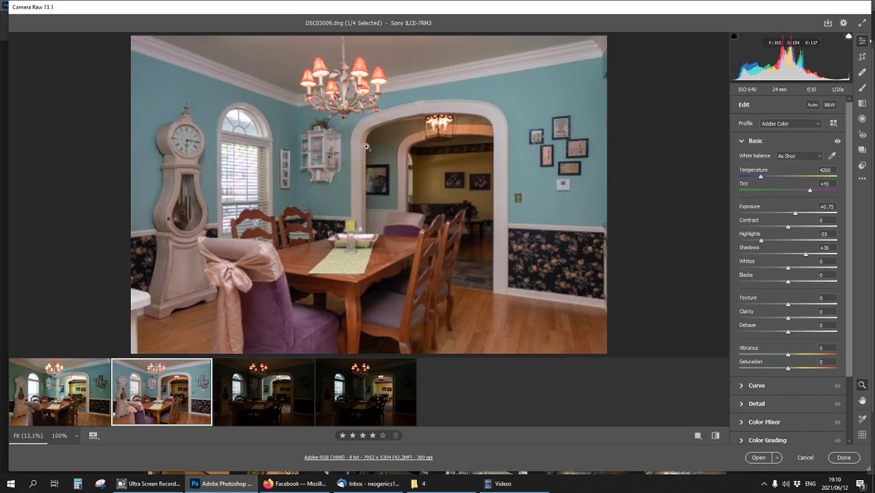
{"action": "left_click", "coordinate": [267, 401]}
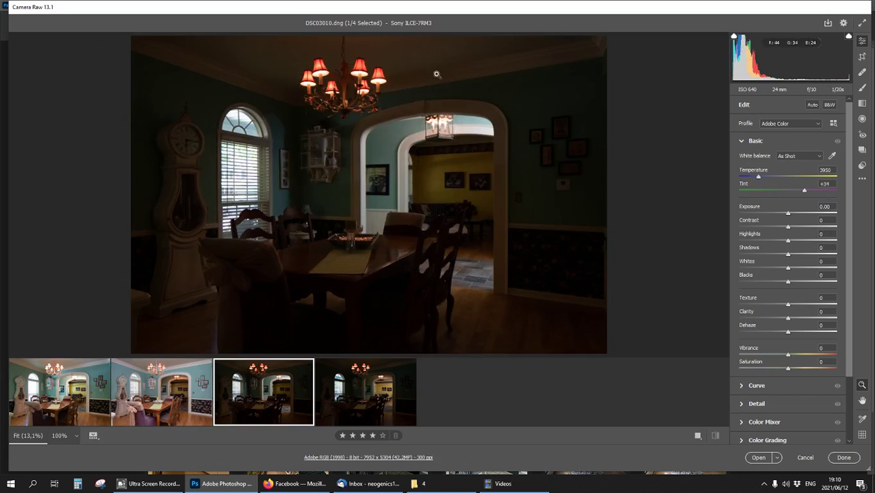
{"action": "left_click", "coordinate": [383, 387]}
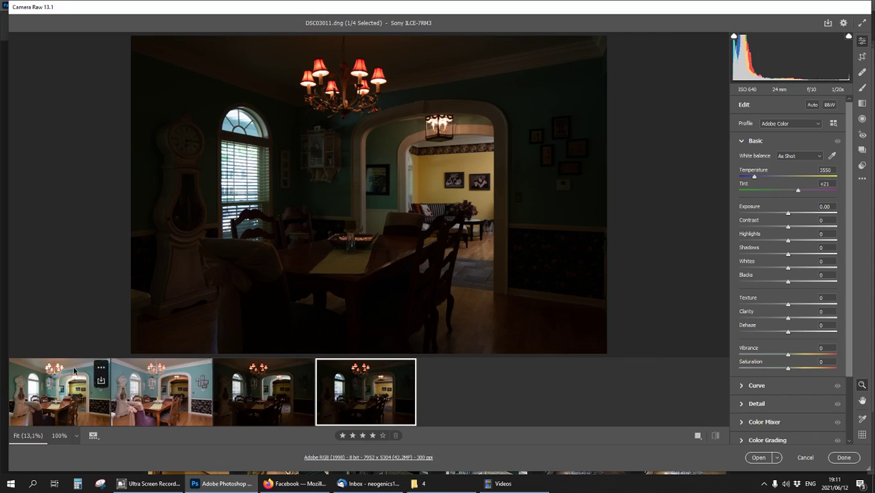
{"action": "key", "text": "shift"}
{"action": "left_click", "coordinate": [51, 411], "text": "shift"}
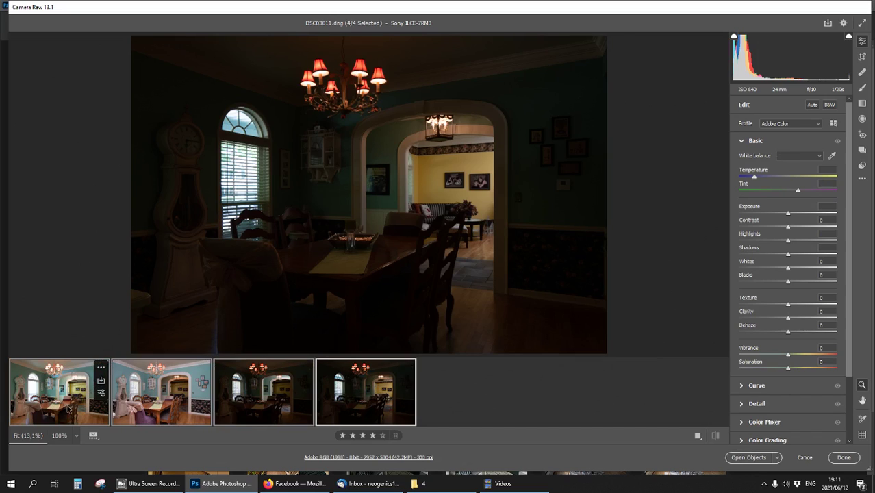
{"action": "left_click", "coordinate": [759, 457]}
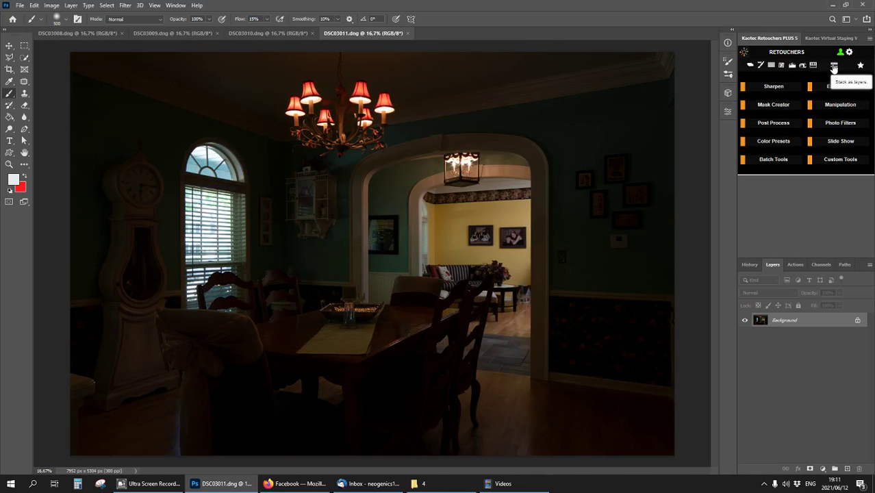
Stack the four shots as layers, moving DSC03008 to the bottom with DSC03009 just above it
{"action": "left_click", "coordinate": [835, 67]}
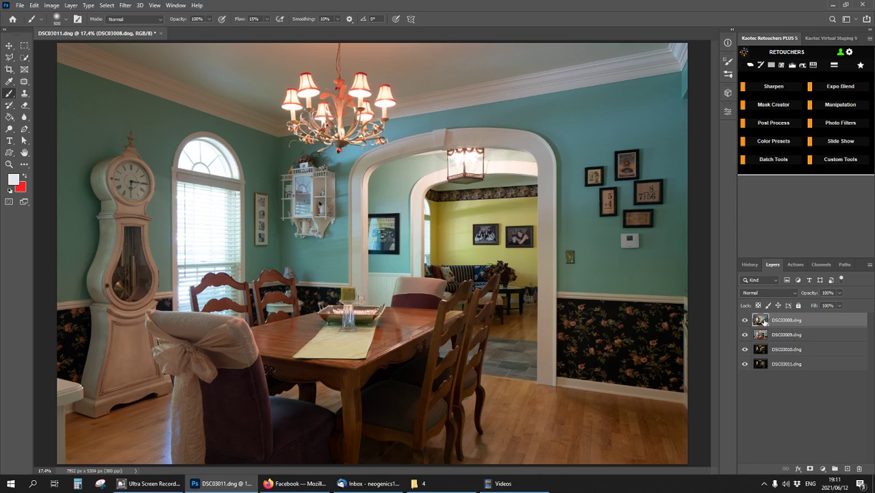
{"action": "left_click_drag", "start_coordinate": [767, 325], "coordinate": [767, 404]}
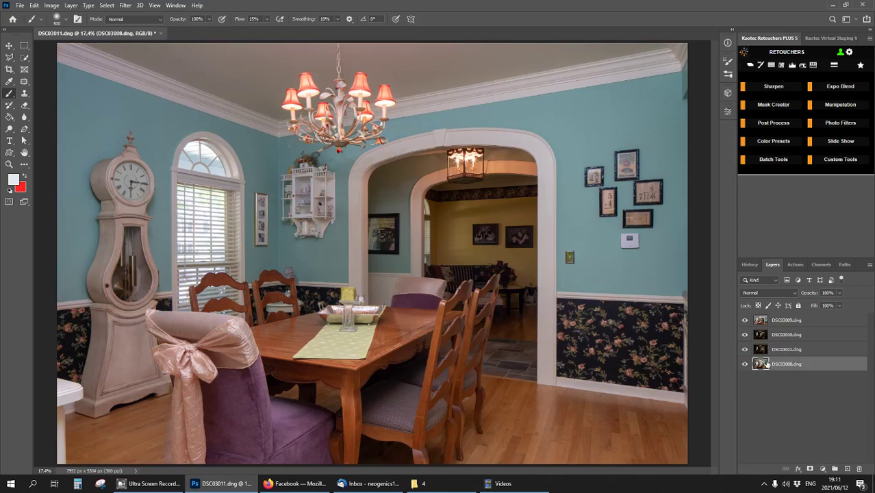
{"action": "left_click", "coordinate": [765, 326]}
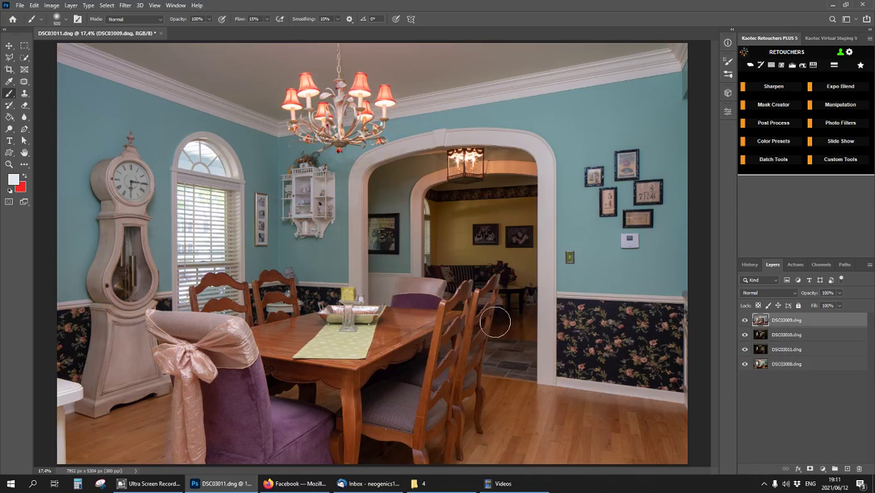
{"action": "left_click_drag", "start_coordinate": [764, 327], "coordinate": [763, 355]}
Toggle DSC03010's visibility and click through DSC03011, DSC03009 and DSC03008 to compare the layers
{"action": "left_click", "coordinate": [765, 322]}
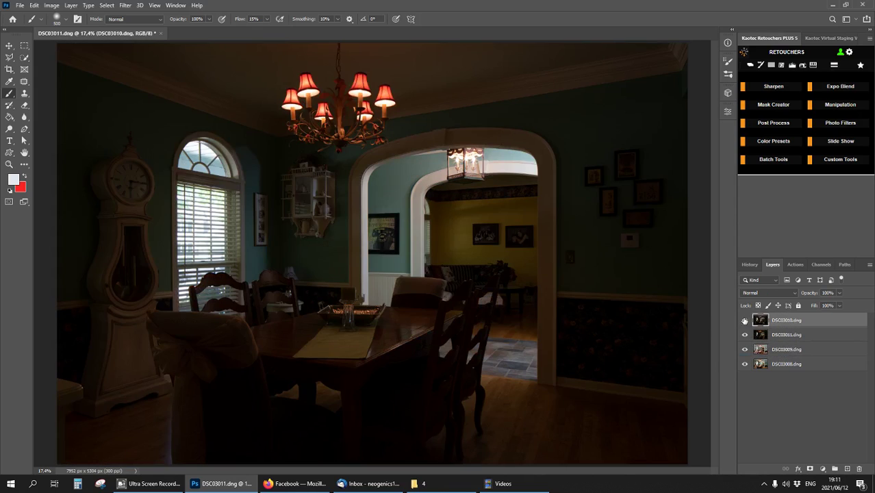
{"action": "left_click", "coordinate": [744, 320]}
{"action": "left_click", "coordinate": [743, 320]}
{"action": "left_click", "coordinate": [766, 334]}
{"action": "left_click", "coordinate": [760, 350]}
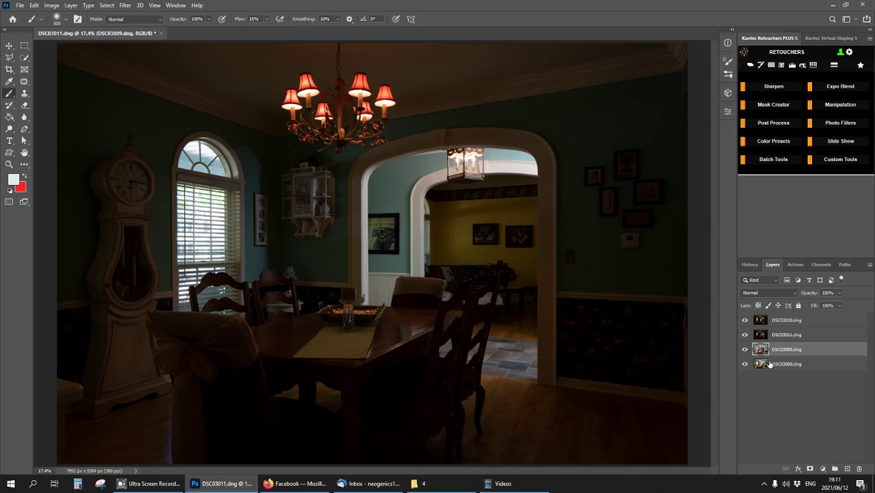
{"action": "left_click", "coordinate": [767, 365]}
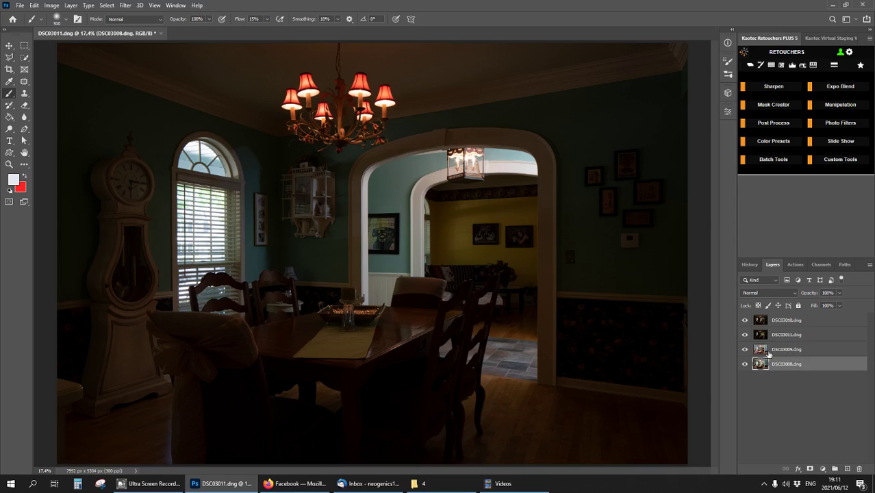
{"action": "left_click", "coordinate": [771, 351]}
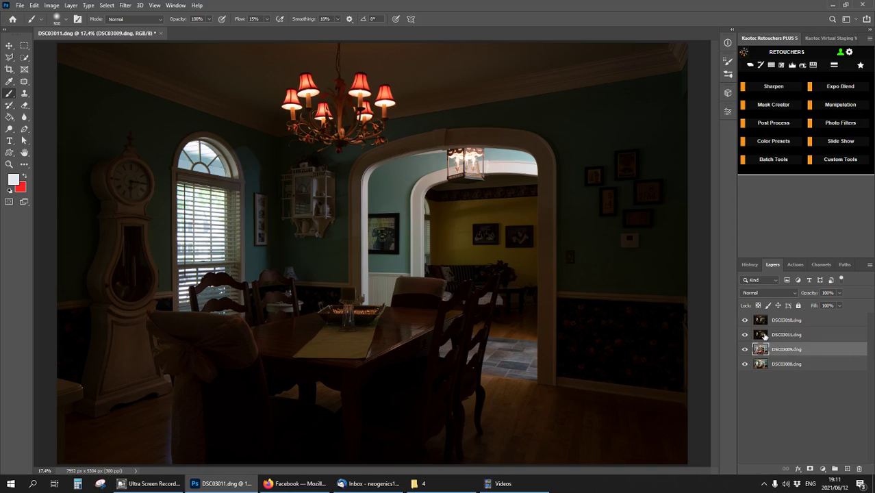
Set DSC03010 and DSC03011 to Lighten blending and create a New Merged Layer
{"action": "left_click", "coordinate": [764, 335]}
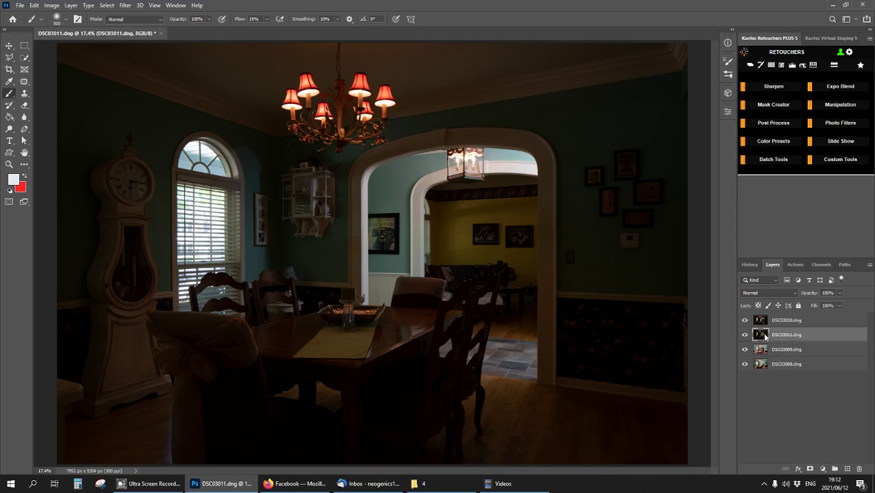
{"action": "left_click", "coordinate": [764, 322], "text": "shift"}
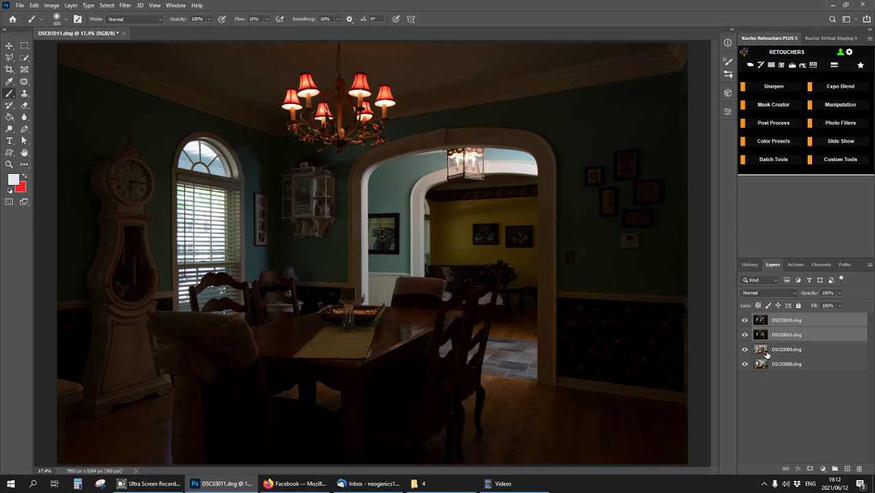
{"action": "left_click", "coordinate": [742, 294]}
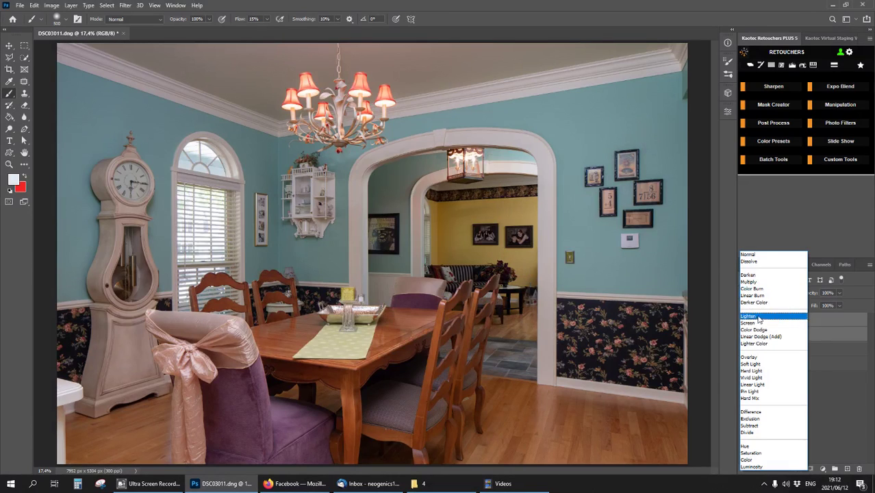
{"action": "left_click", "coordinate": [759, 319]}
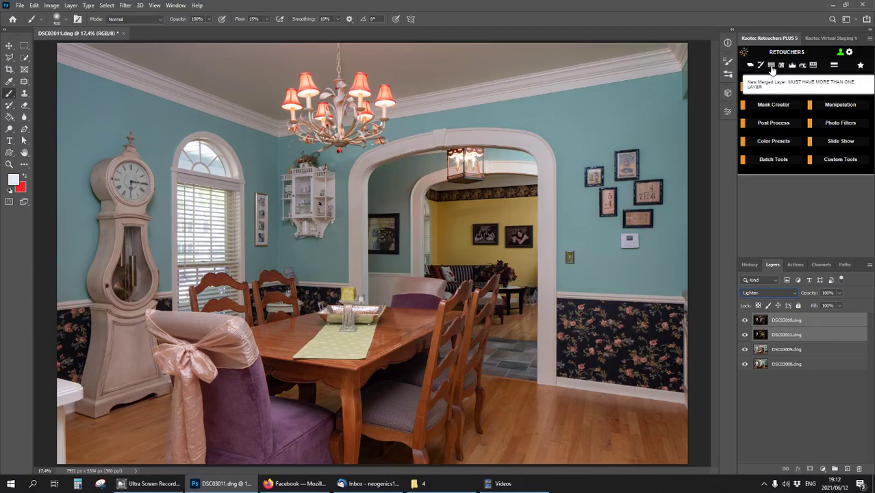
{"action": "left_click", "coordinate": [772, 67]}
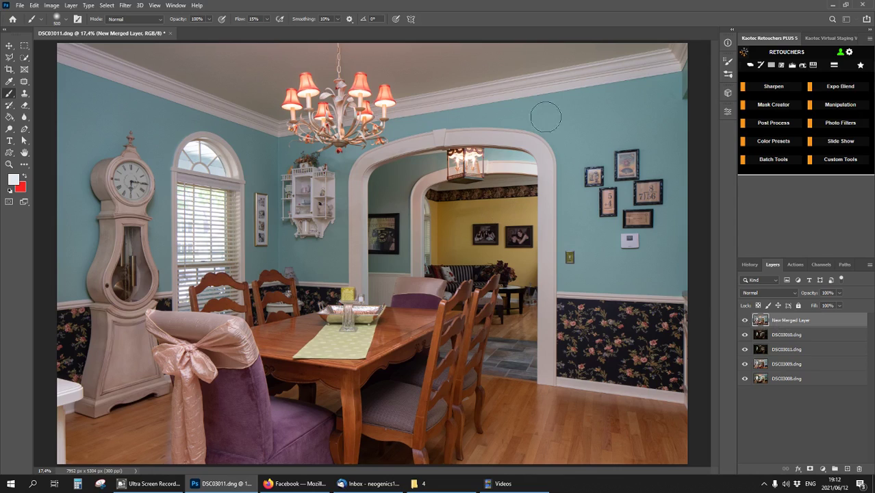
Delete the three source layers, move DSC03008 above the New Merged Layer, and toggle it to compare
{"action": "left_click", "coordinate": [785, 336]}
{"action": "left_click", "coordinate": [781, 365], "text": "shift"}
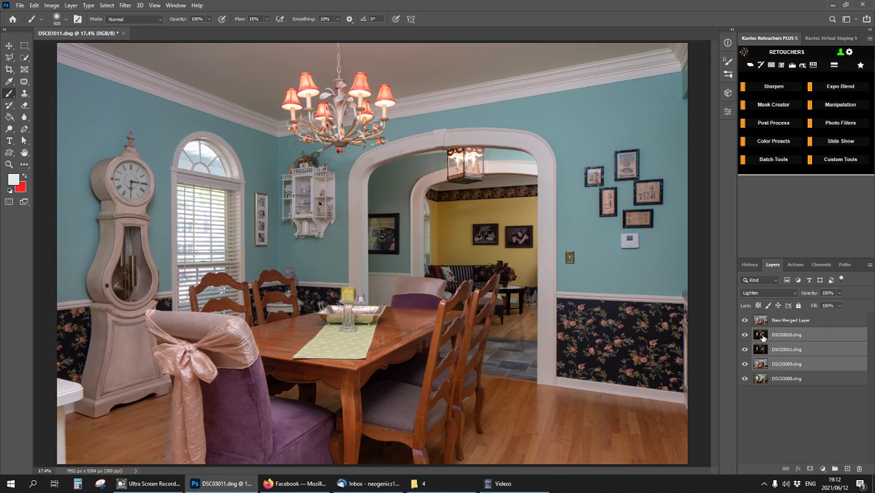
{"action": "left_click_drag", "start_coordinate": [765, 338], "coordinate": [859, 468]}
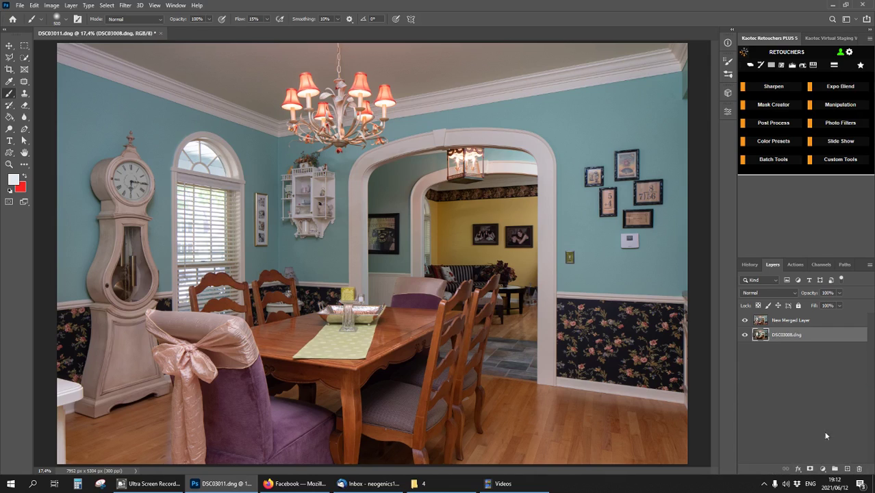
{"action": "left_click", "coordinate": [763, 323]}
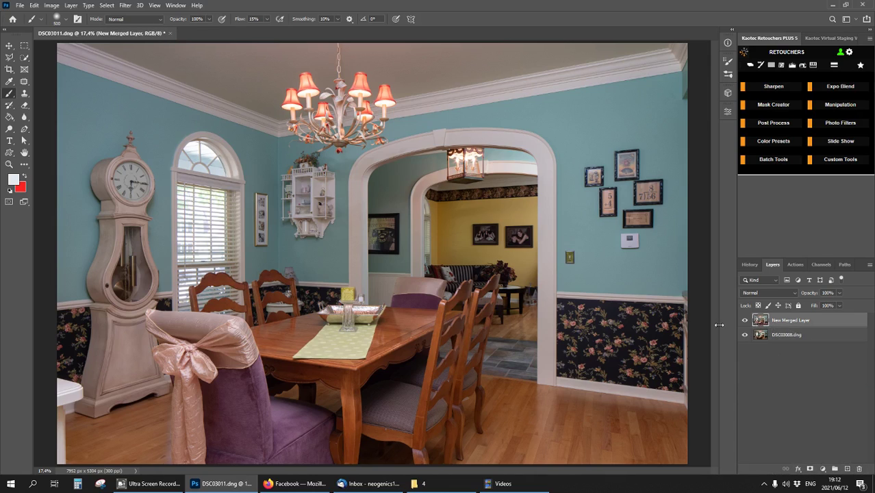
{"action": "left_click_drag", "start_coordinate": [763, 336], "coordinate": [763, 322]}
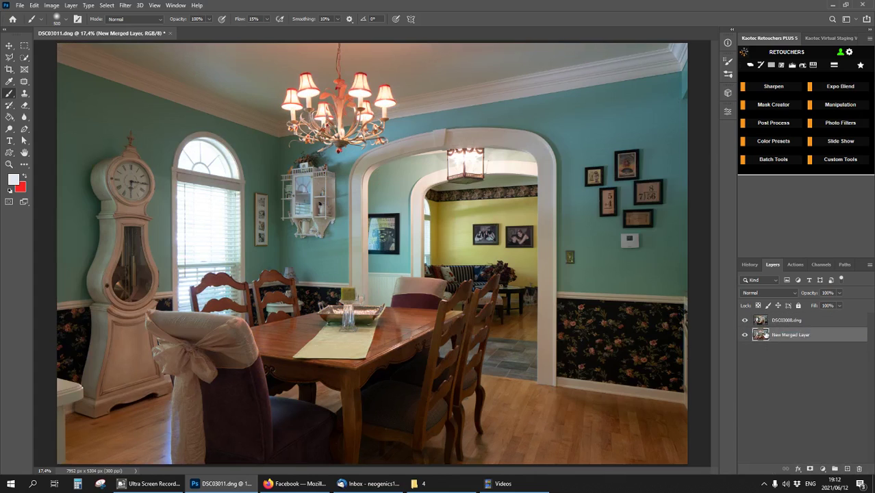
{"action": "left_click", "coordinate": [746, 322]}
{"action": "left_click", "coordinate": [745, 321]}
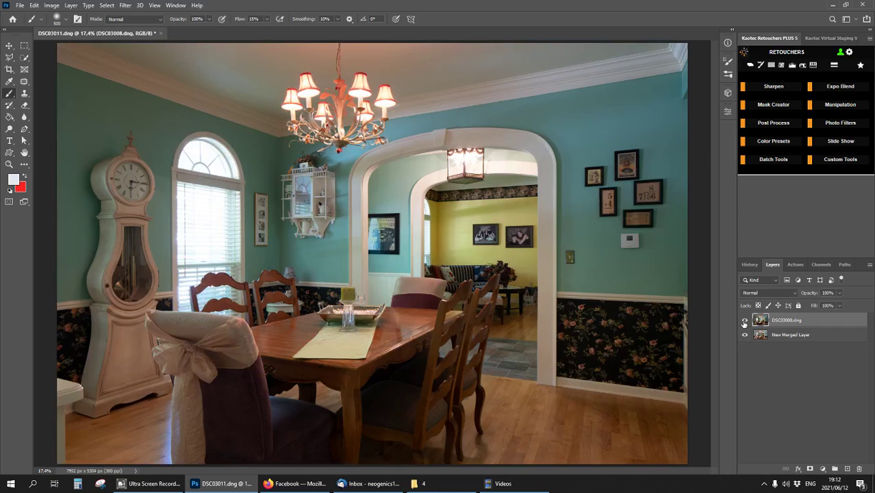
{"action": "left_click", "coordinate": [745, 321]}
{"action": "left_click", "coordinate": [746, 321]}
Auto-blend the flash and ambient layers, then paint the Darken mask at 100% flow over window and lantern
{"action": "left_click", "coordinate": [841, 87]}
{"action": "left_click", "coordinate": [842, 117]}
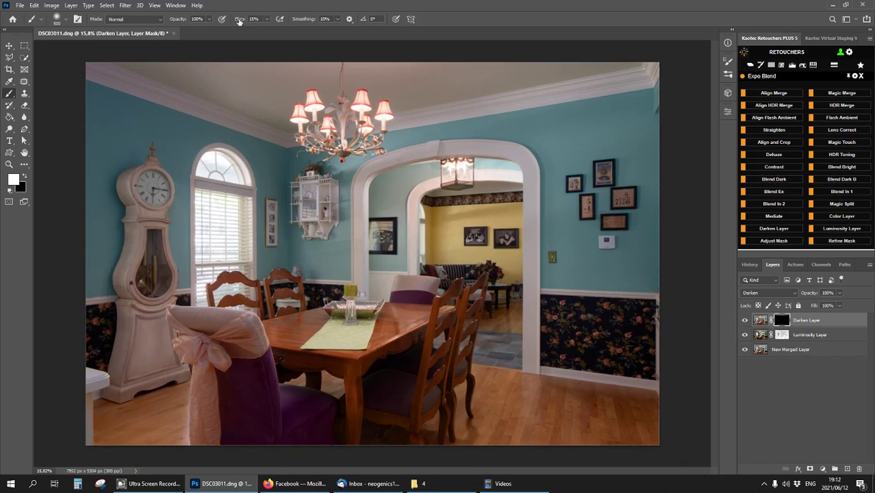
{"action": "left_click_drag", "start_coordinate": [239, 20], "coordinate": [339, 59]}
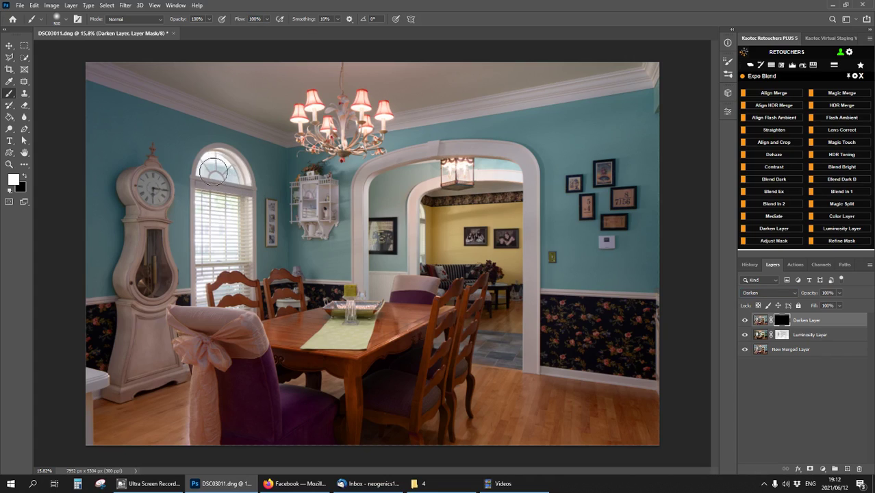
{"action": "mouse_move", "coordinate": [213, 171]}
{"action": "left_mouse_down"}
{"action": "mouse_move", "coordinate": [208, 204]}
{"action": "mouse_move", "coordinate": [214, 175]}
{"action": "mouse_move", "coordinate": [237, 258]}
{"action": "mouse_move", "coordinate": [222, 277]}
{"action": "mouse_move", "coordinate": [232, 288]}
{"action": "mouse_move", "coordinate": [207, 205]}
{"action": "mouse_move", "coordinate": [219, 258]}
{"action": "mouse_move", "coordinate": [219, 165]}
{"action": "mouse_move", "coordinate": [210, 221]}
{"action": "mouse_move", "coordinate": [233, 225]}
{"action": "left_mouse_up"}
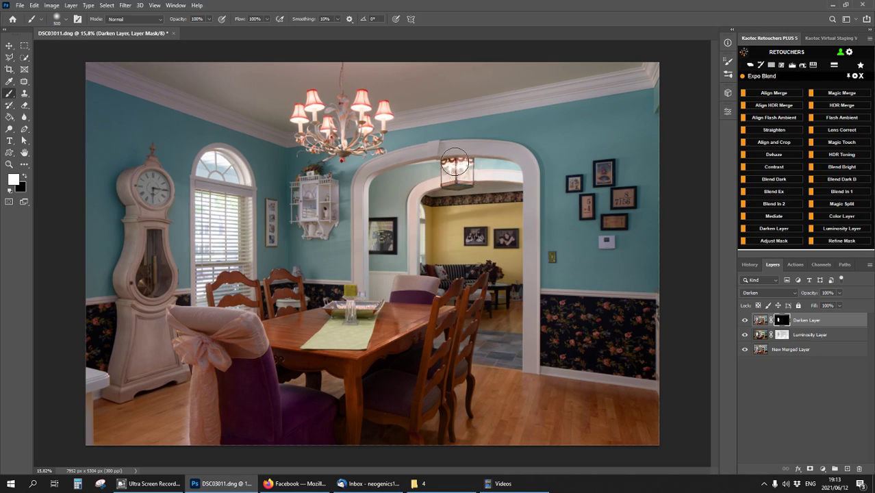
{"action": "scroll", "coordinate": [464, 156], "scroll_direction": "up", "scroll_amount": 5}
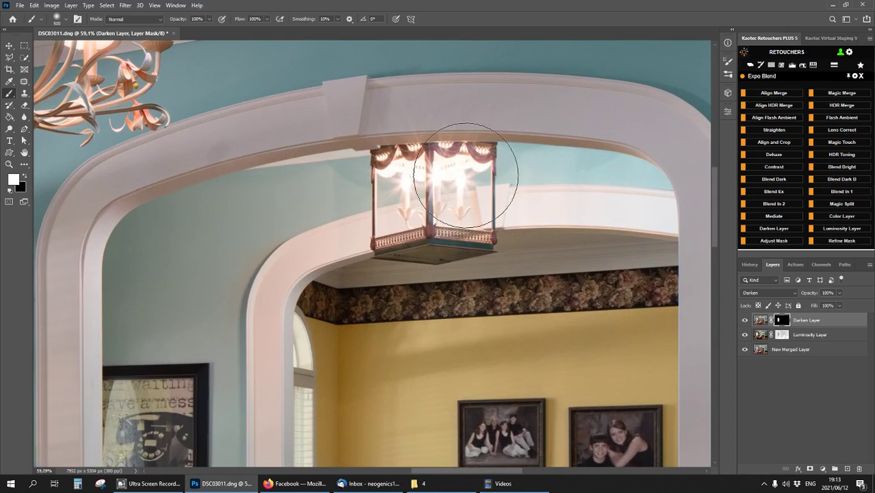
{"action": "key", "text": "bracketleft"}
{"action": "key", "text": "bracketleft"}
{"action": "key", "text": "bracketleft"}
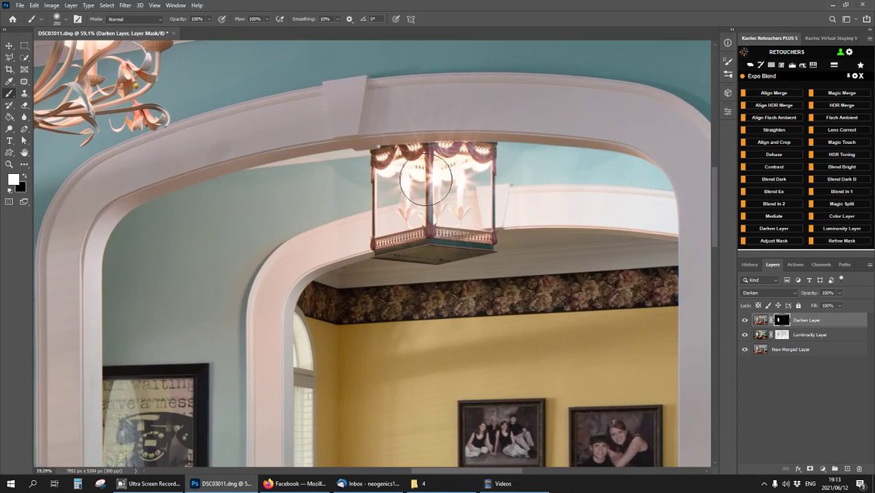
{"action": "scroll", "coordinate": [426, 178], "scroll_direction": "down", "scroll_amount": 5}
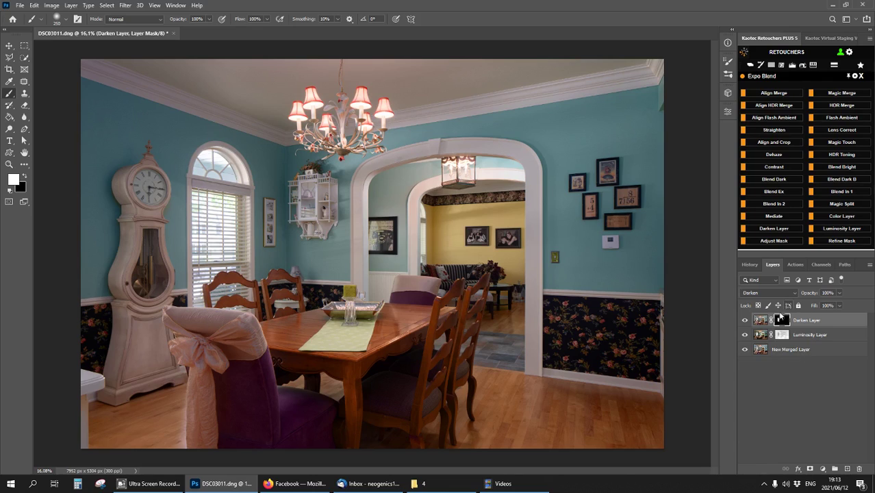
Set the Luminosity Layer's blend mode to Normal
{"action": "left_click", "coordinate": [761, 334]}
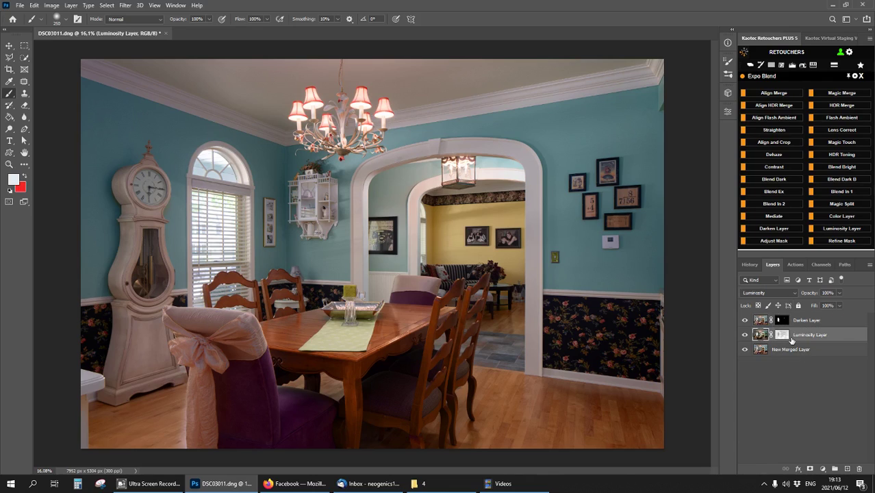
{"action": "left_click", "coordinate": [745, 294]}
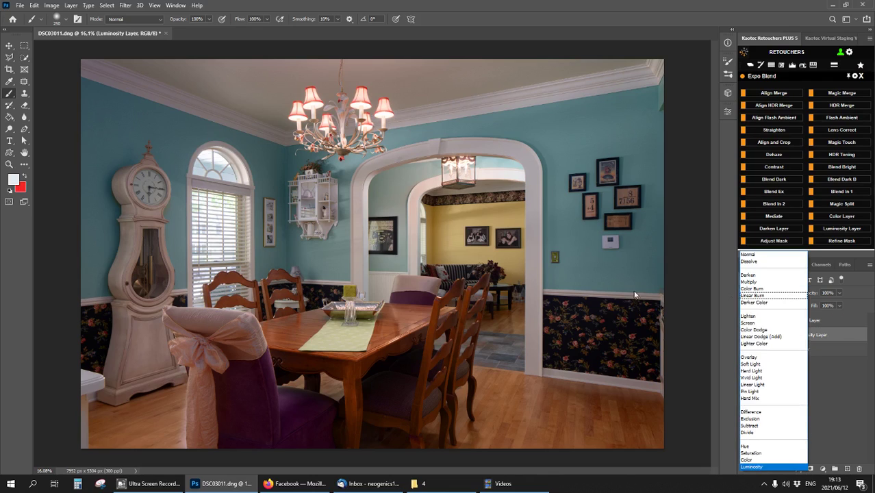
{"action": "left_click", "coordinate": [749, 254]}
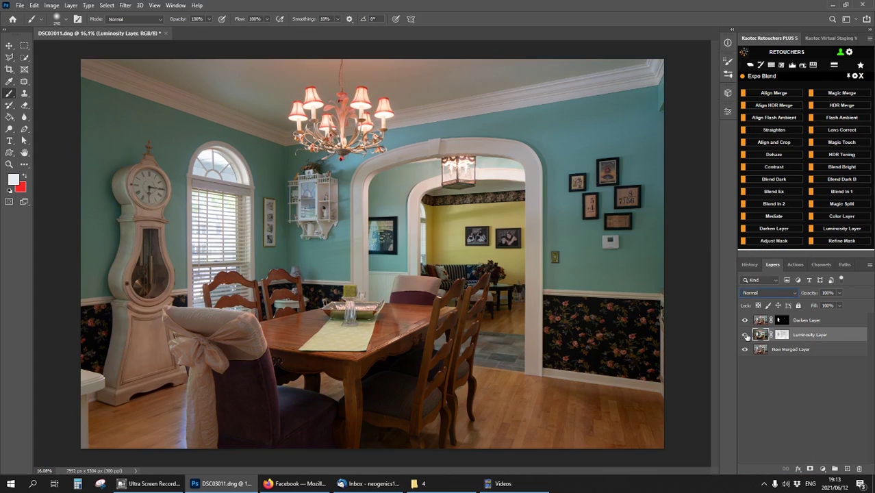
Compare Normal against Luminosity blending several times, settling on Normal for softer colours
{"action": "key", "text": "ctrl+z"}
{"action": "key", "text": "ctrl+shift+z"}
{"action": "key", "text": "ctrl+z"}
{"action": "key", "text": "ctrl+shift+z"}
{"action": "key", "text": "ctrl+z"}
{"action": "key", "text": "ctrl+shift+z"}
{"action": "key", "text": "ctrl+z"}
{"action": "key", "text": "ctrl+shift+z"}
{"action": "key", "text": "ctrl+shift+z"}
{"action": "key", "text": "ctrl+z"}
Duplicate the Darken Layer and turn the copy into a masked Color Layer from the Kaoetec panel
{"action": "left_click", "coordinate": [761, 322]}
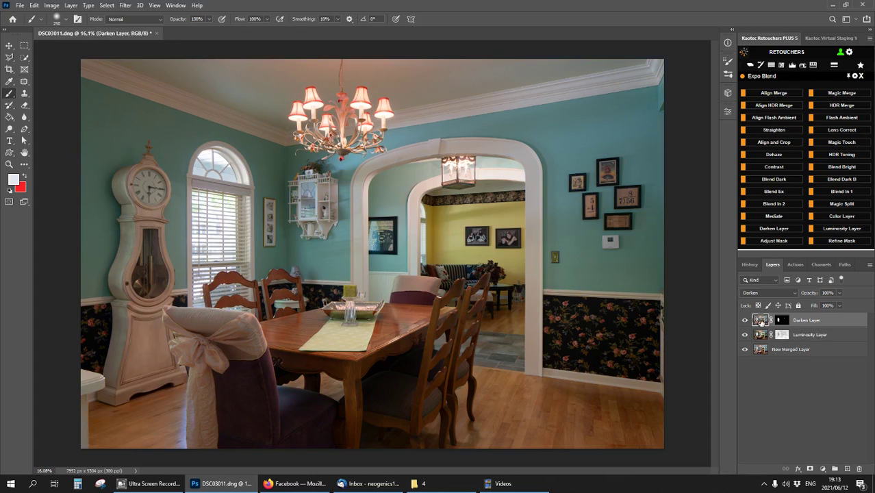
{"action": "left_click_drag", "start_coordinate": [761, 321], "coordinate": [763, 328]}
{"action": "key", "text": "ctrl+j"}
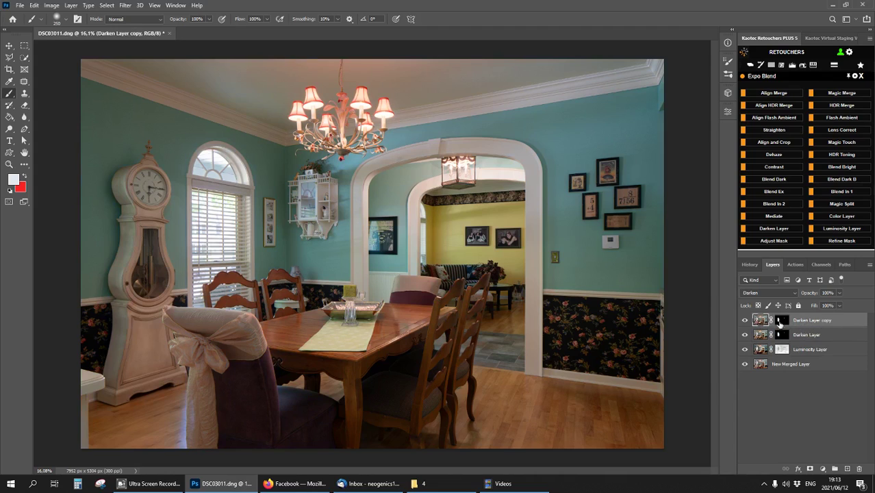
{"action": "left_click", "coordinate": [845, 218]}
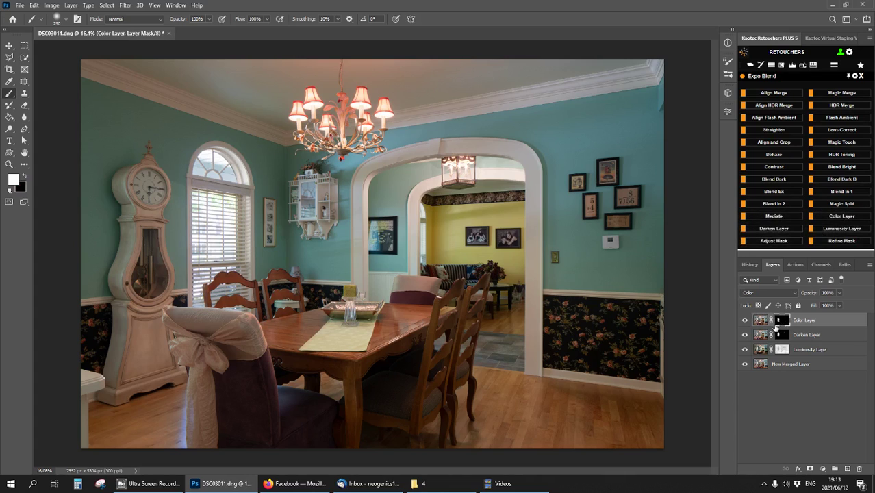
Paint flash colour onto the clock and floor, using low flow near the chair, then restore full flow
{"action": "key", "text": "bracketright"}
{"action": "key", "text": "bracketright"}
{"action": "key", "text": "bracketright"}
{"action": "key", "text": "bracketright"}
{"action": "key", "text": "bracketright"}
{"action": "key", "text": "bracketright"}
{"action": "key", "text": "bracketright"}
{"action": "key", "text": "bracketright"}
{"action": "key", "text": "bracketright"}
{"action": "key", "text": "bracketright"}
{"action": "key", "text": "bracketright"}
{"action": "key", "text": "bracketleft"}
{"action": "key", "text": "bracketleft"}
{"action": "mouse_move", "coordinate": [159, 361]}
{"action": "left_mouse_down"}
{"action": "mouse_move", "coordinate": [120, 356]}
{"action": "mouse_move", "coordinate": [124, 369]}
{"action": "mouse_move", "coordinate": [181, 381]}
{"action": "mouse_move", "coordinate": [184, 411]}
{"action": "left_mouse_up"}
{"action": "left_click_drag", "start_coordinate": [241, 21], "coordinate": [176, 52]}
{"action": "mouse_move", "coordinate": [127, 419]}
{"action": "left_mouse_down"}
{"action": "mouse_move", "coordinate": [174, 415]}
{"action": "mouse_move", "coordinate": [184, 459]}
{"action": "mouse_move", "coordinate": [193, 403]}
{"action": "mouse_move", "coordinate": [180, 450]}
{"action": "mouse_move", "coordinate": [188, 443]}
{"action": "mouse_move", "coordinate": [158, 446]}
{"action": "mouse_move", "coordinate": [187, 407]}
{"action": "mouse_move", "coordinate": [177, 426]}
{"action": "mouse_move", "coordinate": [226, 432]}
{"action": "mouse_move", "coordinate": [259, 412]}
{"action": "left_mouse_up"}
{"action": "left_click_drag", "start_coordinate": [242, 20], "coordinate": [305, 20]}
{"action": "key", "text": "x"}
Flatten all layers and start a Color Range Mask from the Kaoetec Post Process tools
{"action": "left_click", "coordinate": [860, 76]}
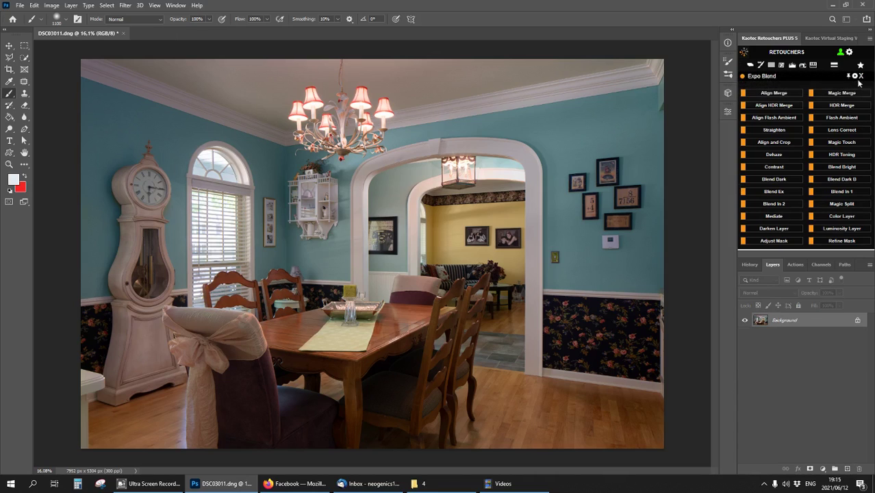
{"action": "left_click", "coordinate": [834, 65]}
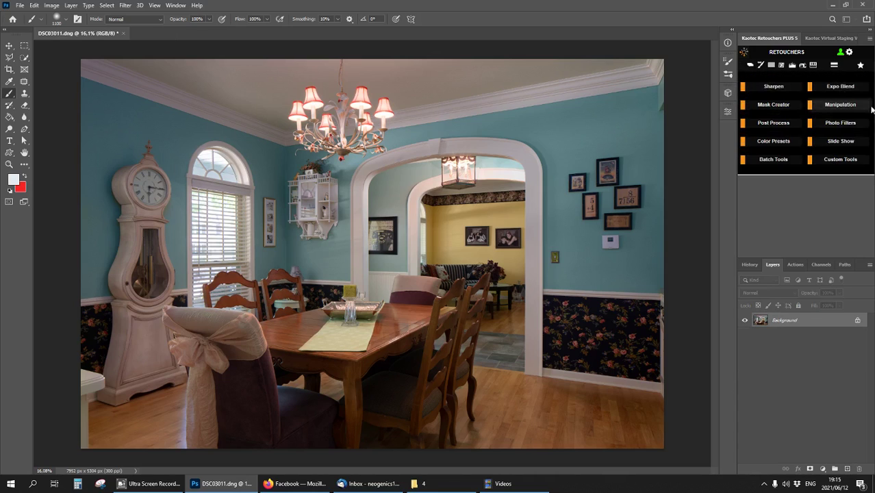
{"action": "left_click", "coordinate": [775, 129]}
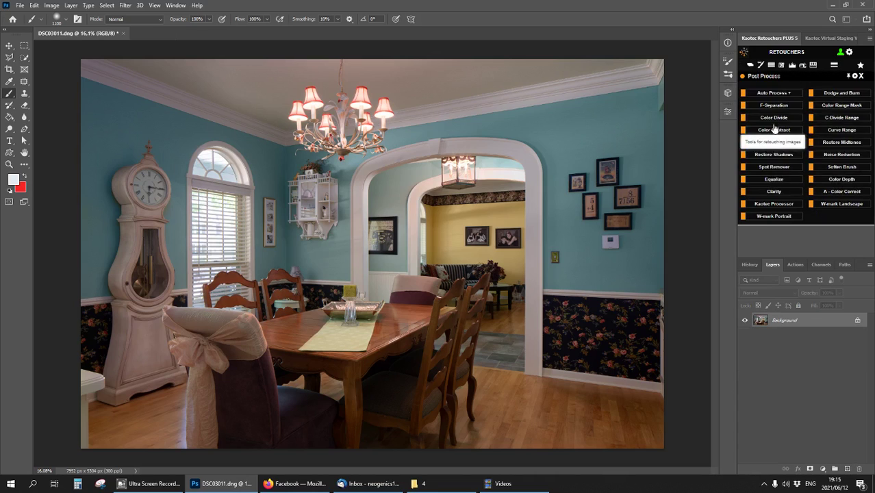
{"action": "left_click", "coordinate": [838, 106]}
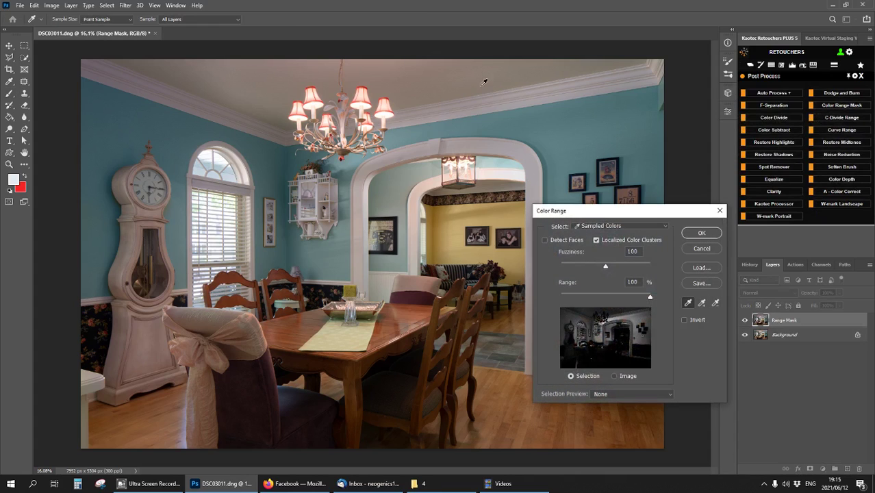
Sample the ceiling colours across the room, lower Fuzziness to 46, and accept the selection
{"action": "left_click", "coordinate": [586, 64]}
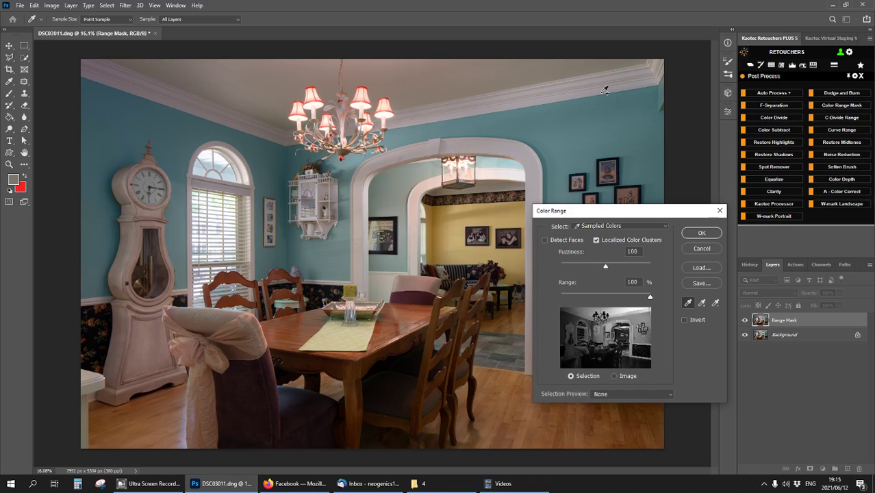
{"action": "left_click", "coordinate": [605, 86]}
{"action": "left_click", "coordinate": [397, 80]}
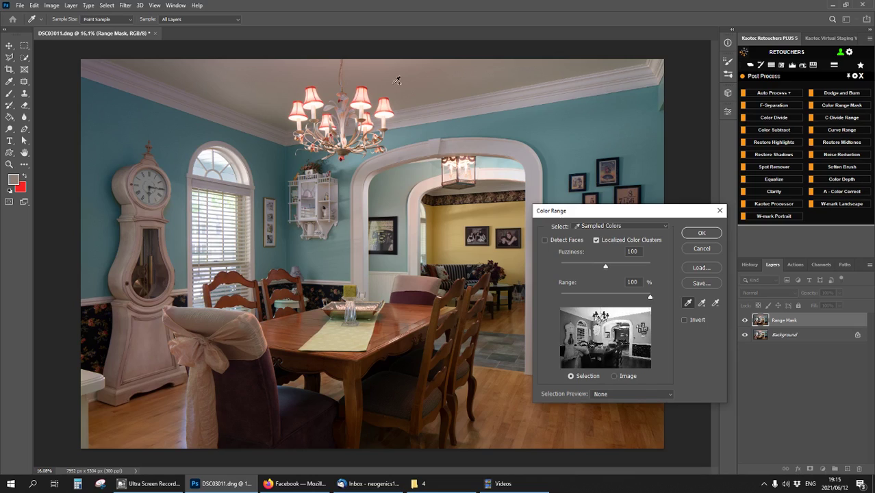
{"action": "left_click", "coordinate": [298, 63]}
{"action": "left_click", "coordinate": [271, 117]}
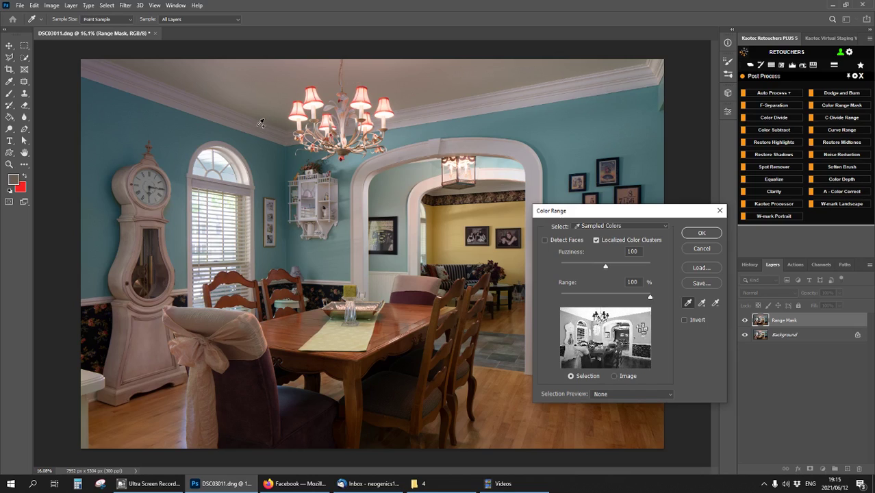
{"action": "left_click", "coordinate": [145, 80]}
{"action": "left_click", "coordinate": [126, 71]}
{"action": "left_click", "coordinate": [198, 63]}
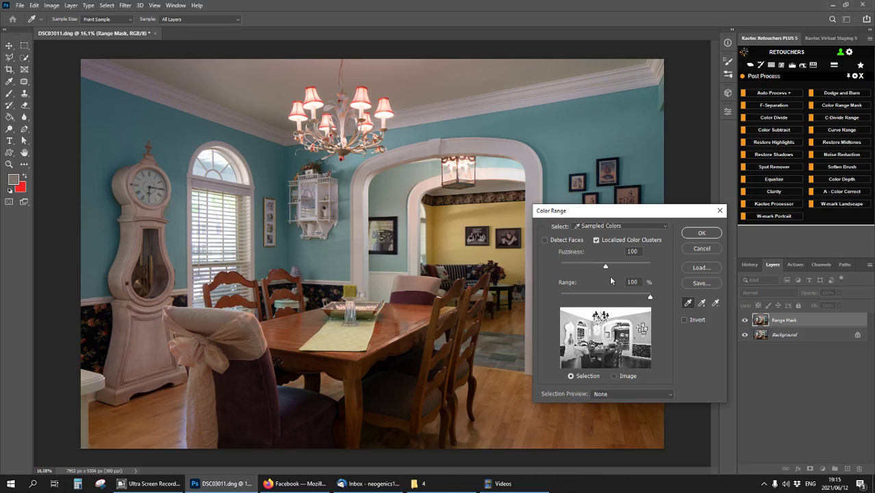
{"action": "left_click_drag", "start_coordinate": [595, 270], "coordinate": [580, 270]}
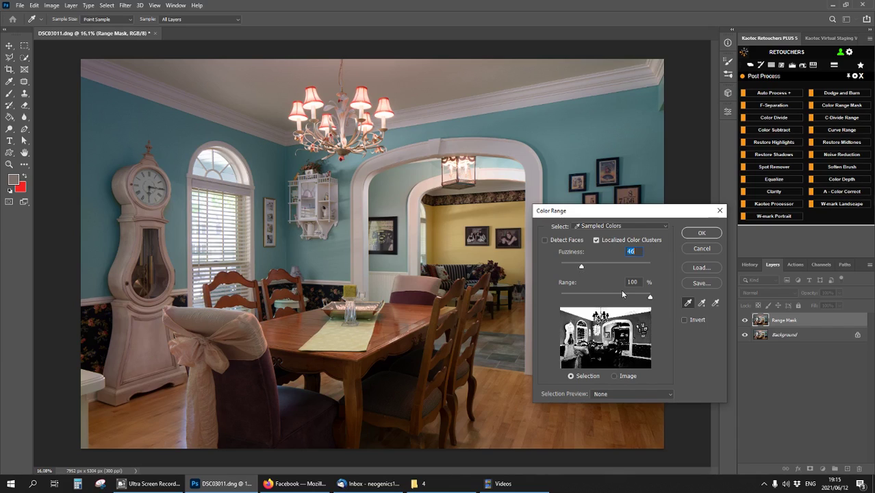
{"action": "left_click", "coordinate": [702, 234]}
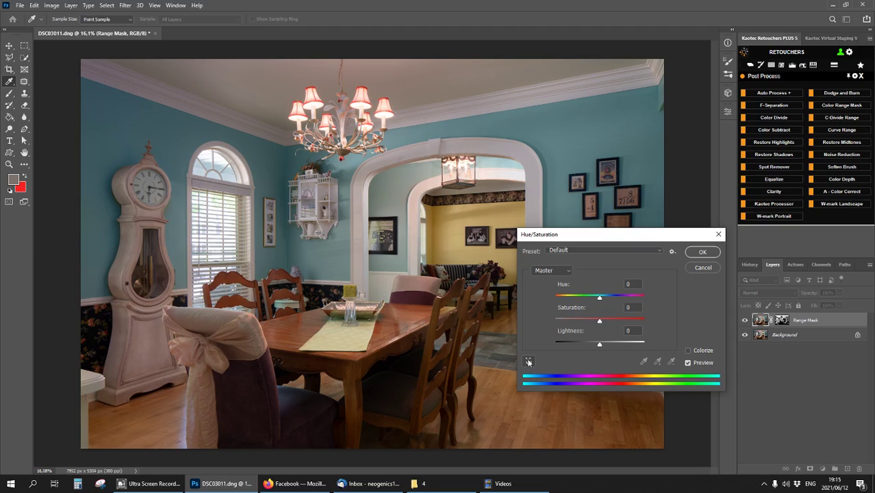
Set Saturation to -100 for the ceiling's Magentas, Reds and Yellows in Hue/Saturation and apply it
{"action": "left_click", "coordinate": [529, 362]}
{"action": "left_click", "coordinate": [132, 81]}
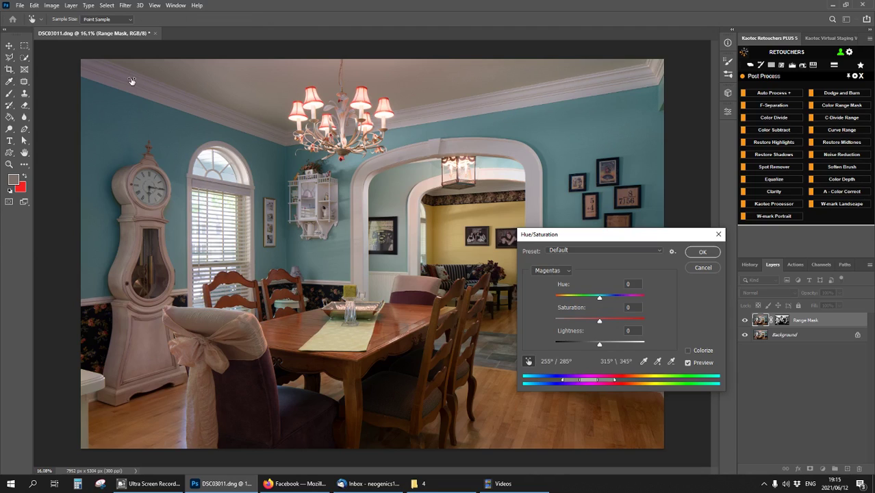
{"action": "left_click_drag", "start_coordinate": [132, 81], "coordinate": [55, 80]}
{"action": "left_click_drag", "start_coordinate": [222, 106], "coordinate": [98, 108]}
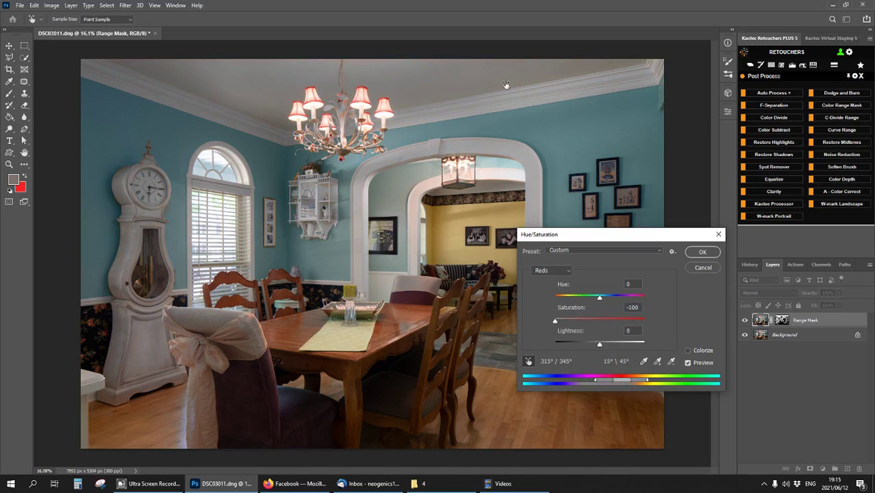
{"action": "left_click_drag", "start_coordinate": [626, 69], "coordinate": [453, 74]}
{"action": "left_click_drag", "start_coordinate": [632, 64], "coordinate": [388, 70]}
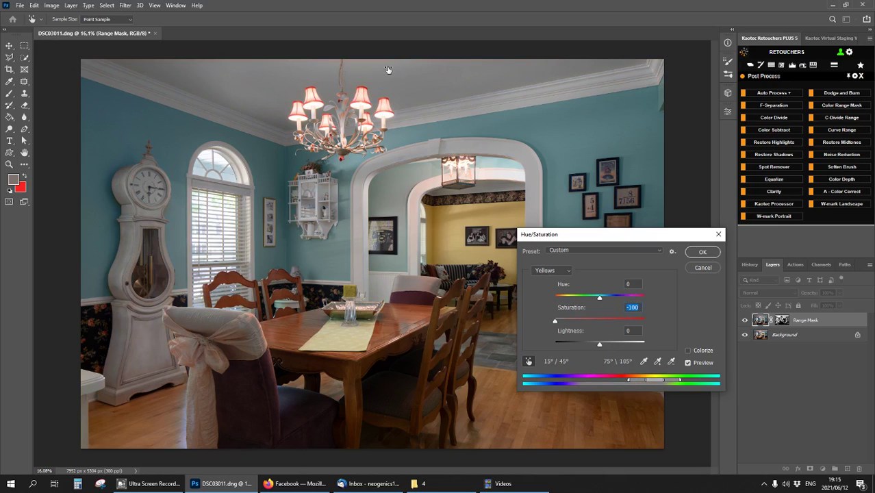
{"action": "left_click_drag", "start_coordinate": [547, 77], "coordinate": [498, 71]}
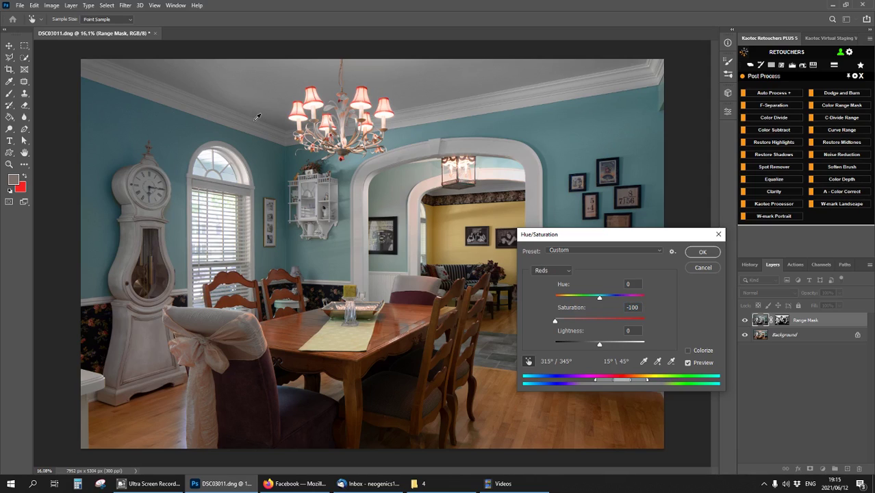
{"action": "left_click", "coordinate": [702, 252]}
Paint white over the ceiling on the Color Range Mask group's mask, resizing the brush to 900, 700, then 400
{"action": "key", "text": "bracketleft"}
{"action": "key", "text": "bracketleft"}
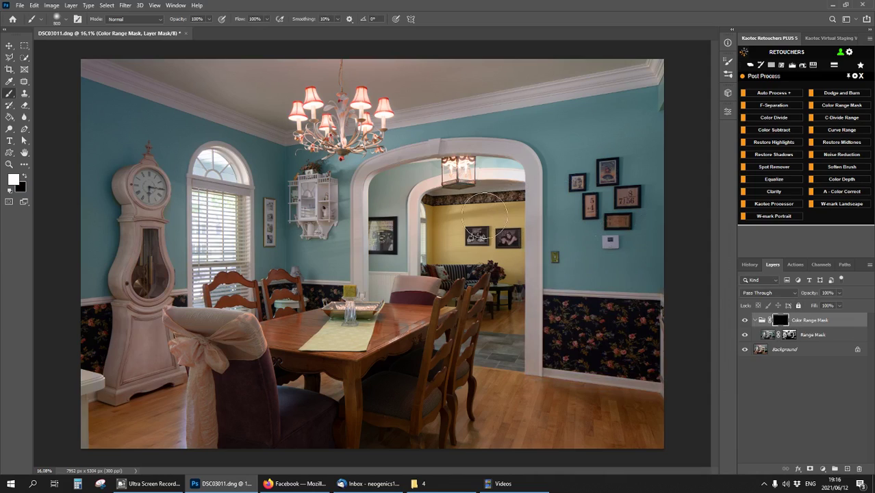
{"action": "key", "text": "bracketleft"}
{"action": "key", "text": "bracketleft"}
{"action": "key", "text": "bracketleft"}
{"action": "key", "text": "bracketleft"}
{"action": "key", "text": "bracketright"}
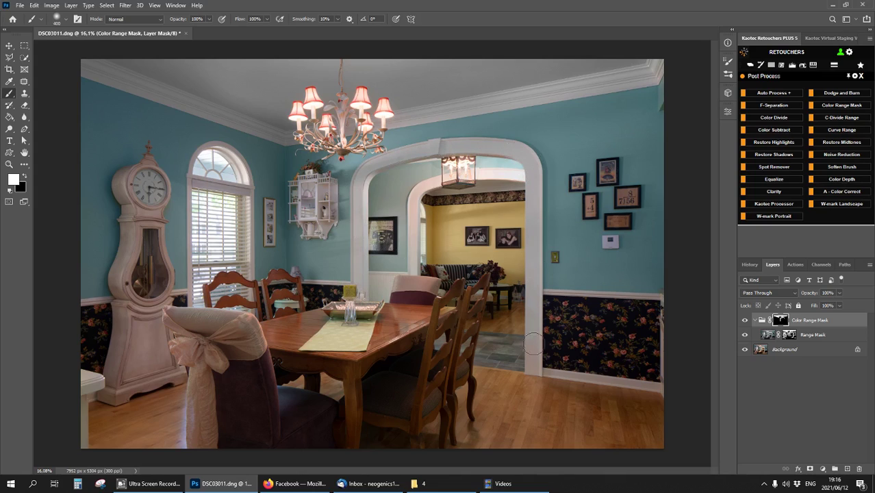